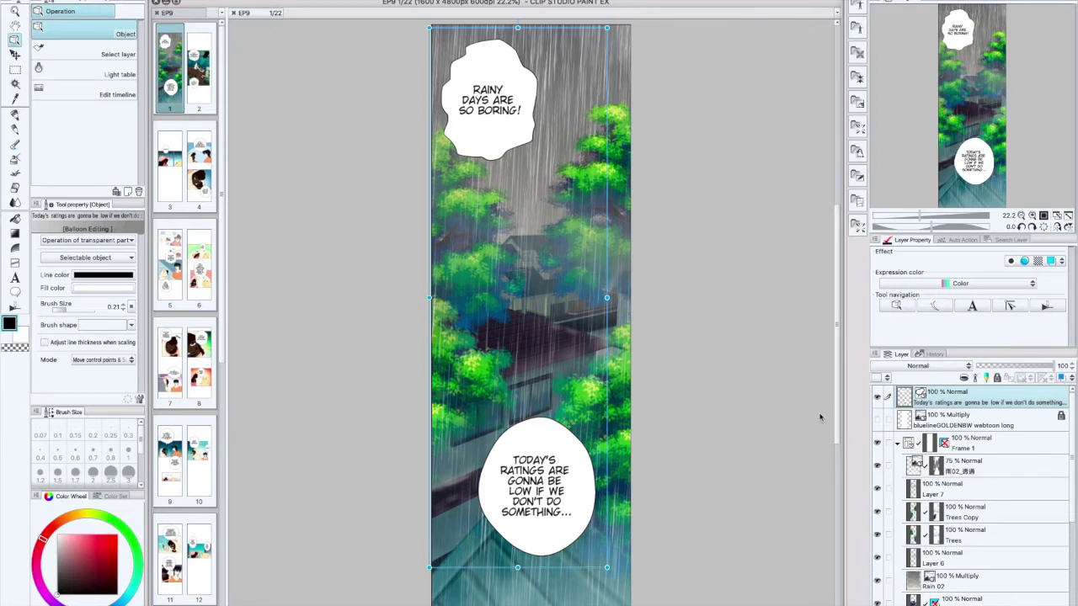
Hide the word balloon layer, then collapse and re-expand the Frame 1 folder.
click(878, 398)
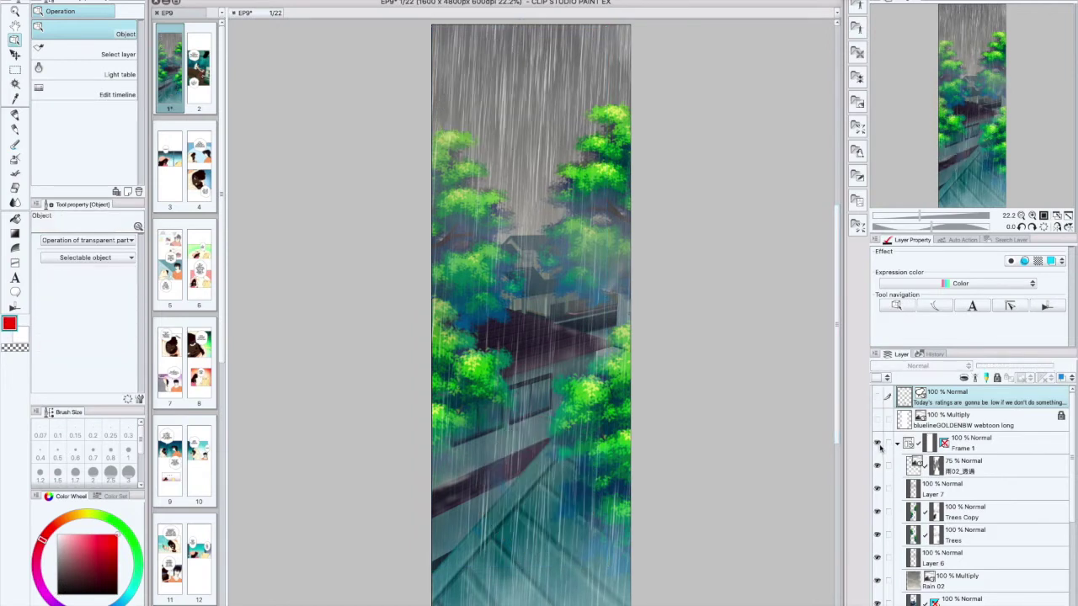
click(897, 444)
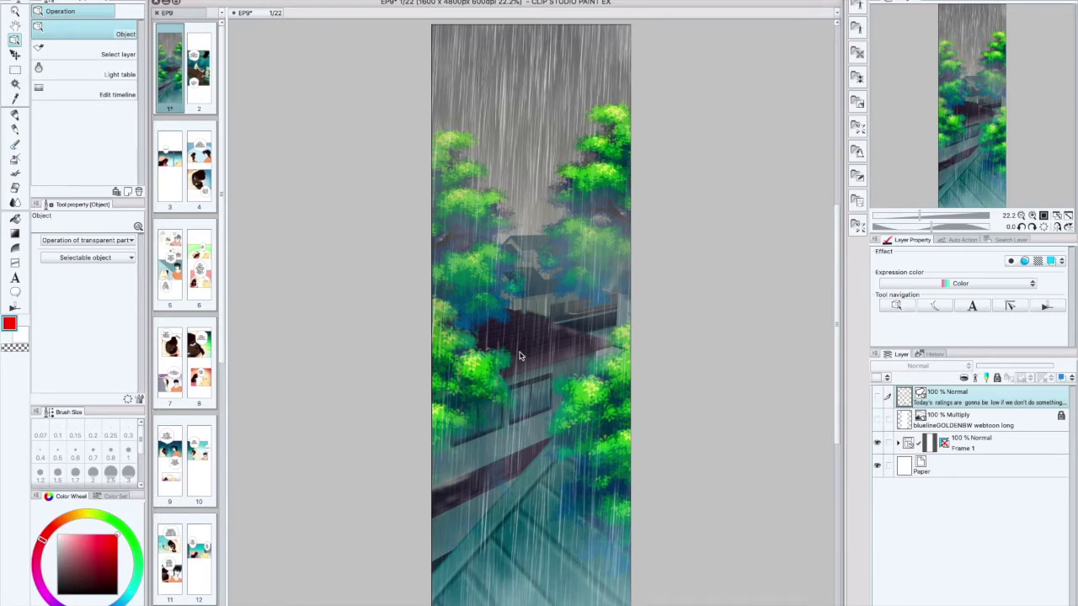
click(898, 443)
drag(1066, 446, 1068, 544)
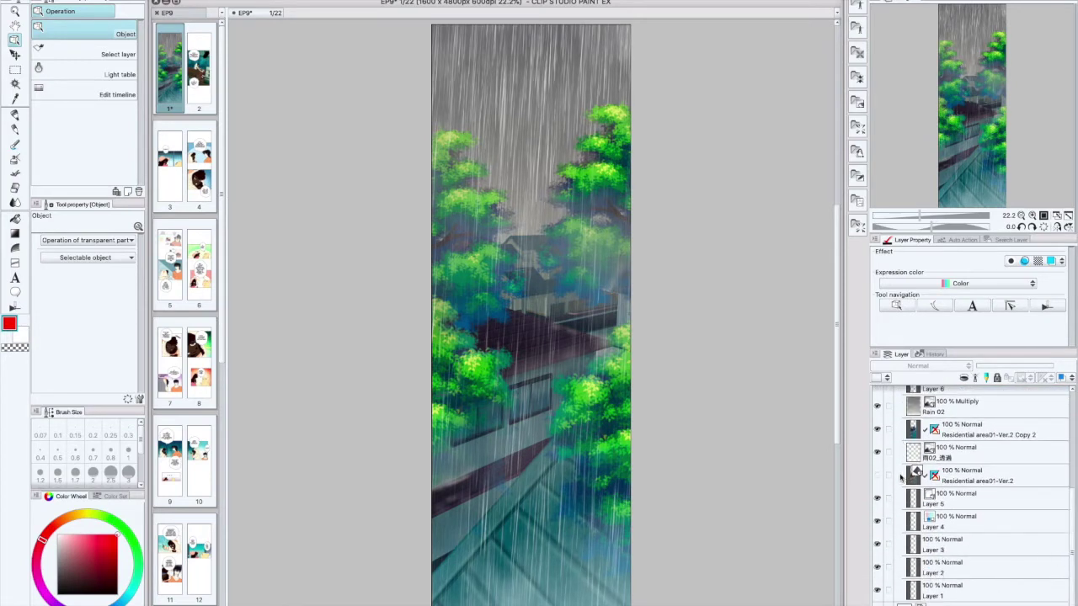
scroll(884, 455, up, 2)
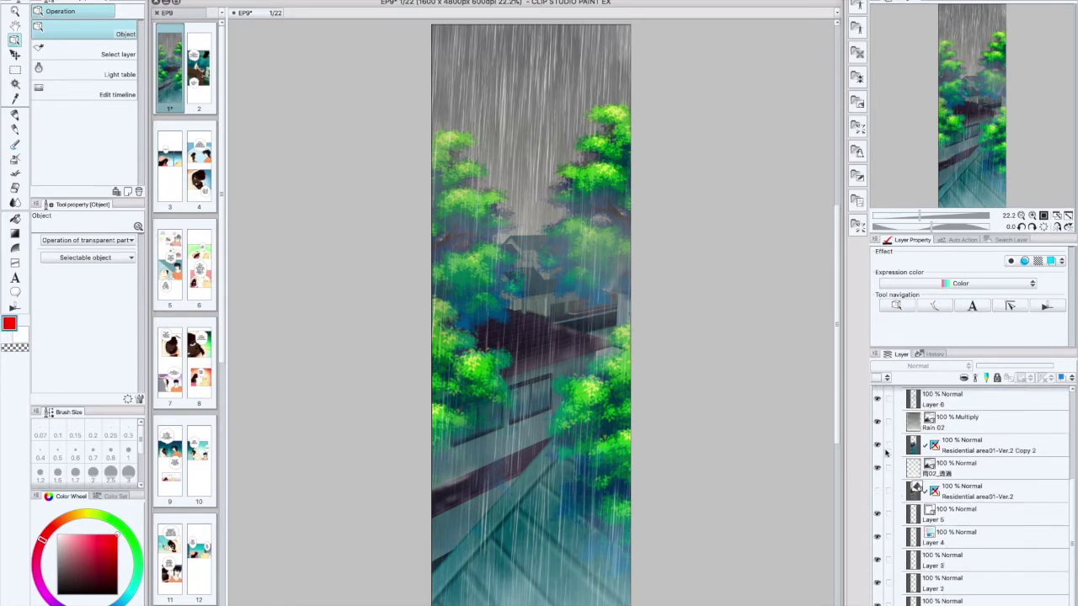
scroll(884, 455, up, 4)
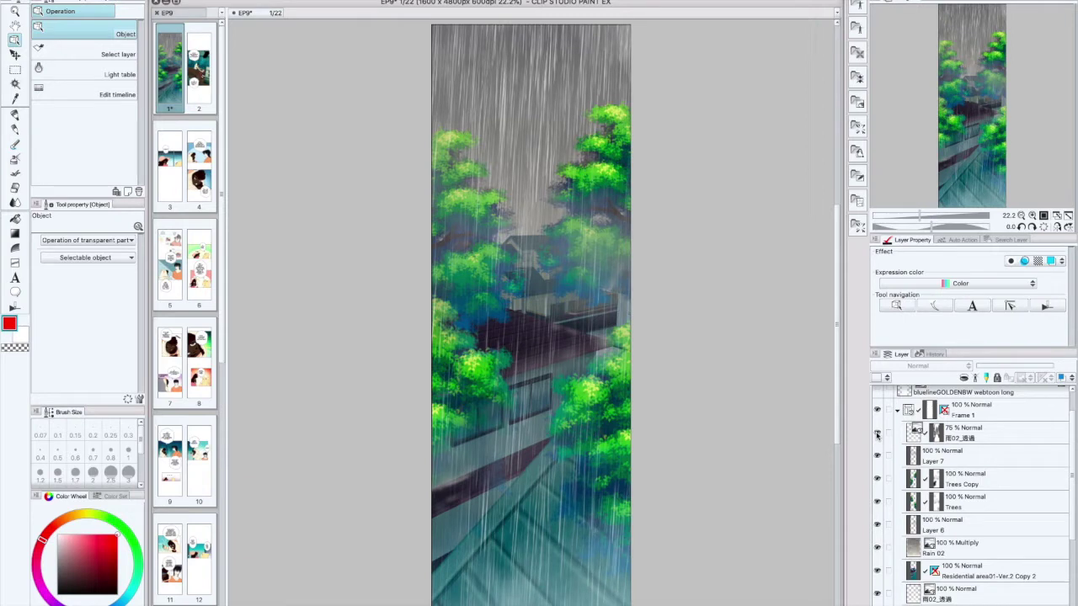
Hide the rain, Layer 7, Trees, Layer 6, Rain 02 and copy layers, showing Residential area01-Ver.2.
click(877, 433)
click(878, 456)
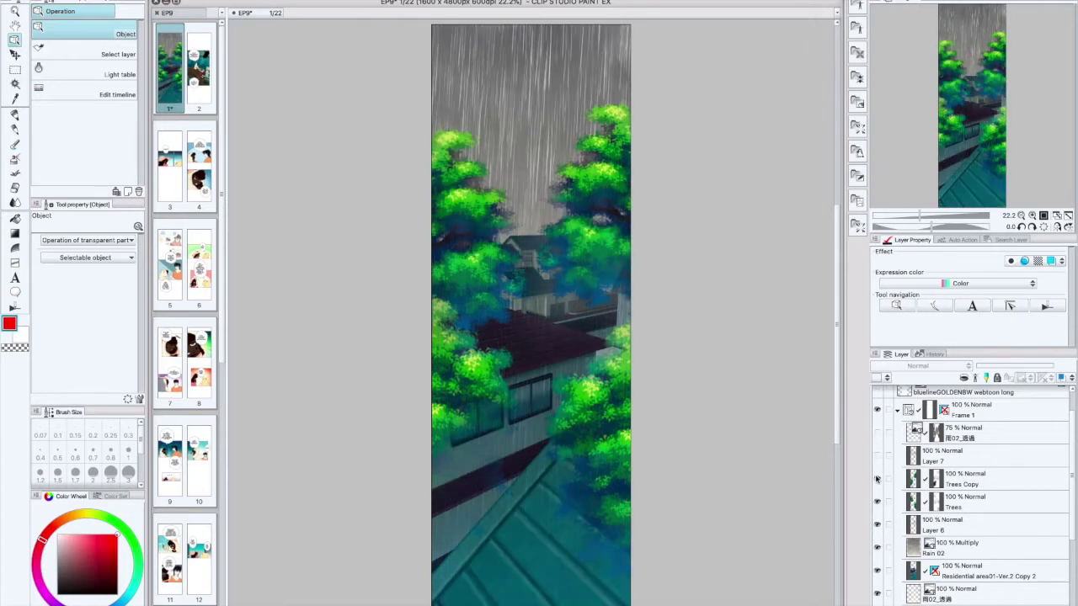
click(878, 479)
click(877, 503)
click(876, 525)
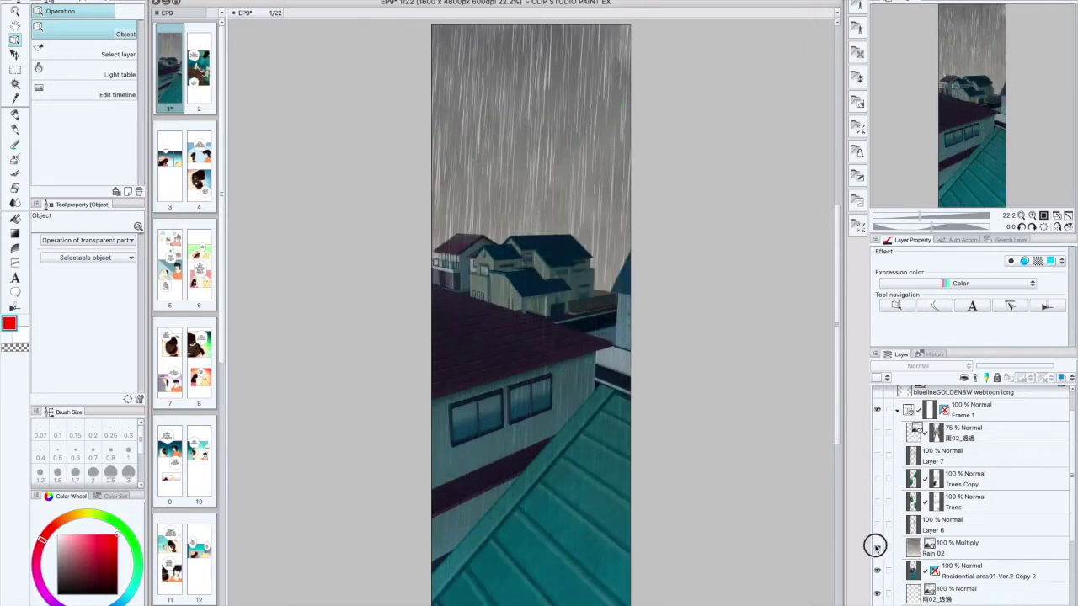
click(876, 547)
click(877, 571)
scroll(1066, 523, down, 5)
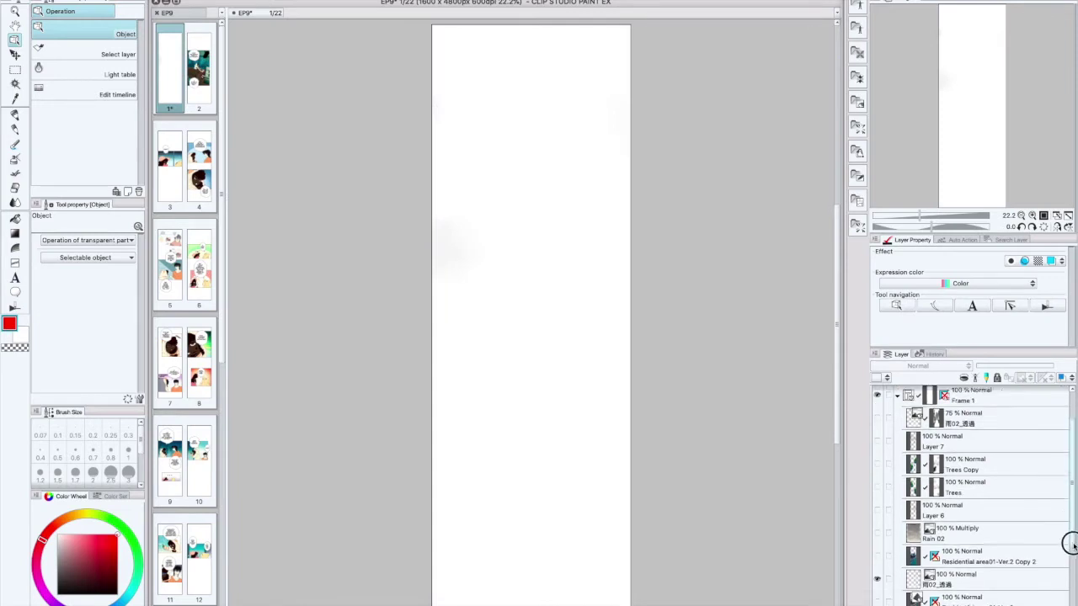
click(876, 479)
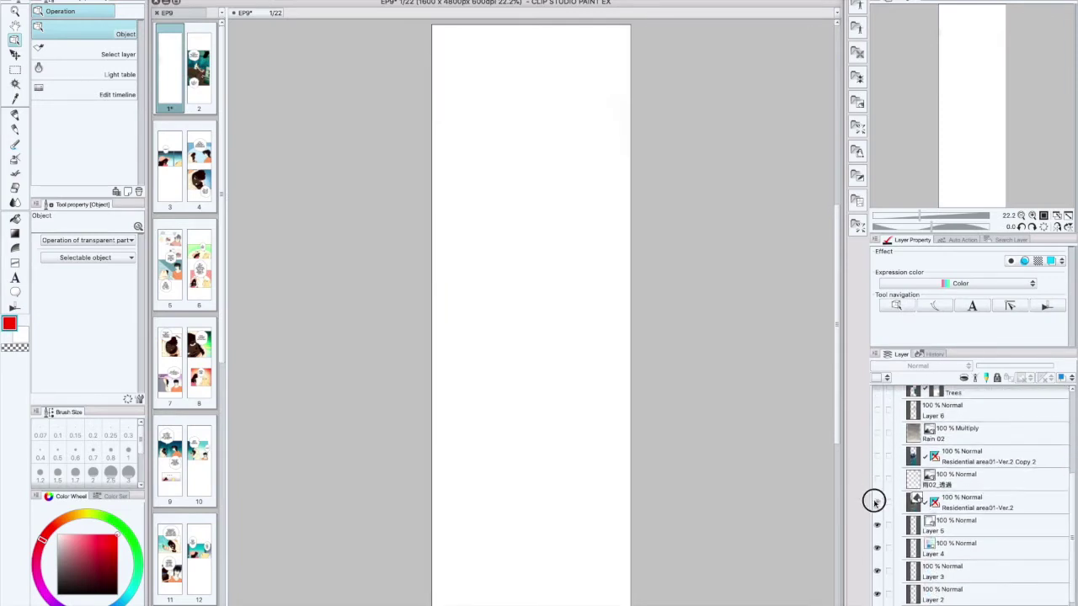
click(877, 503)
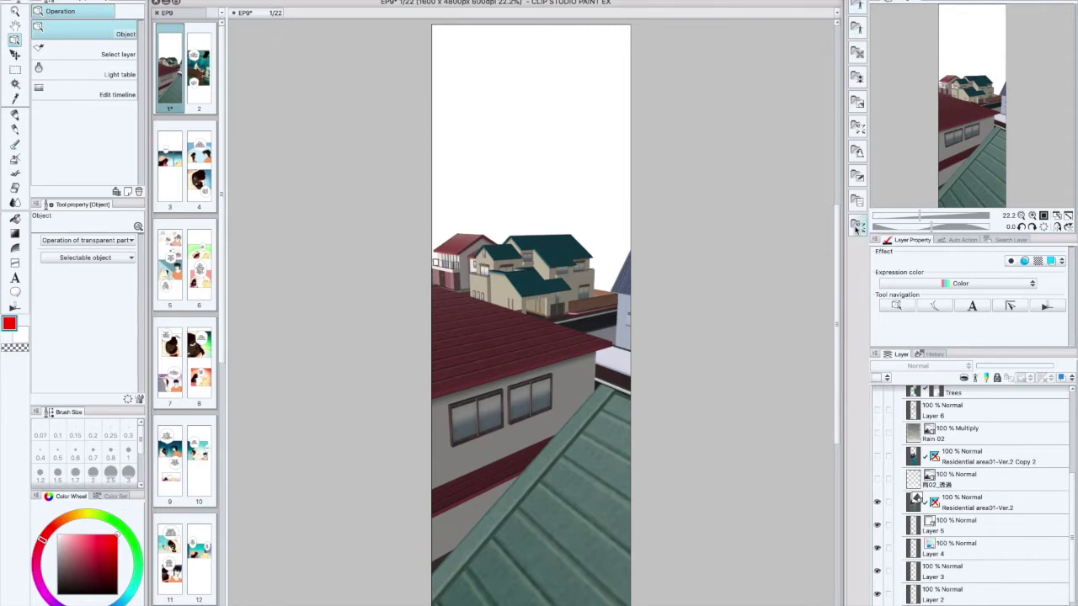
mouse_move(836, 228)
mouse_down()
mouse_move(836, 264)
mouse_move(835, 221)
mouse_move(835, 233)
mouse_up()
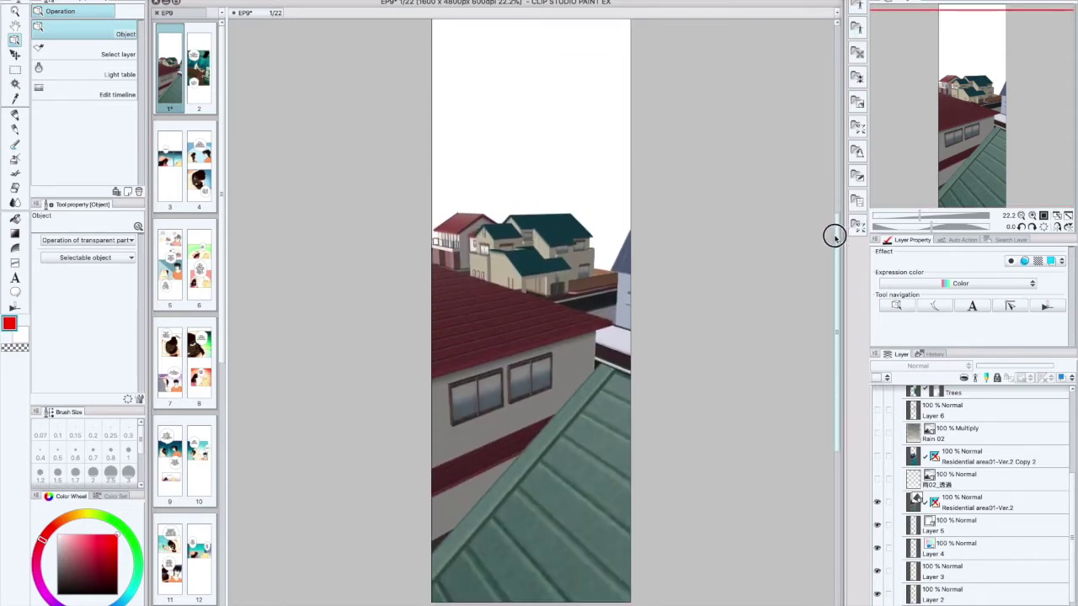
Open the Material palette at 3D > Background > Housing.
click(858, 200)
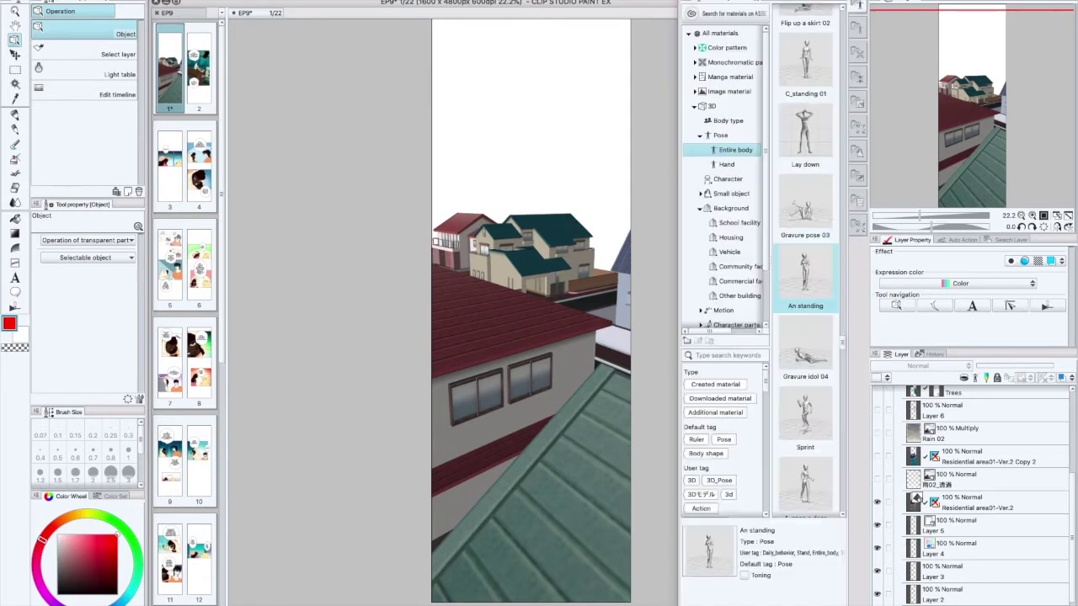
click(717, 210)
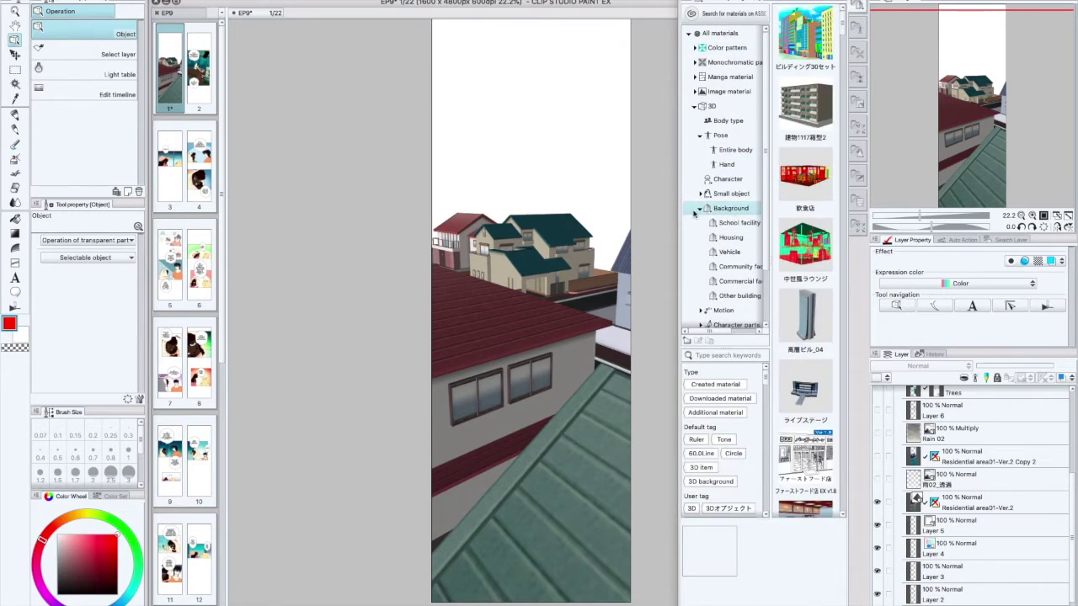
click(731, 238)
scroll(843, 152, down, 5)
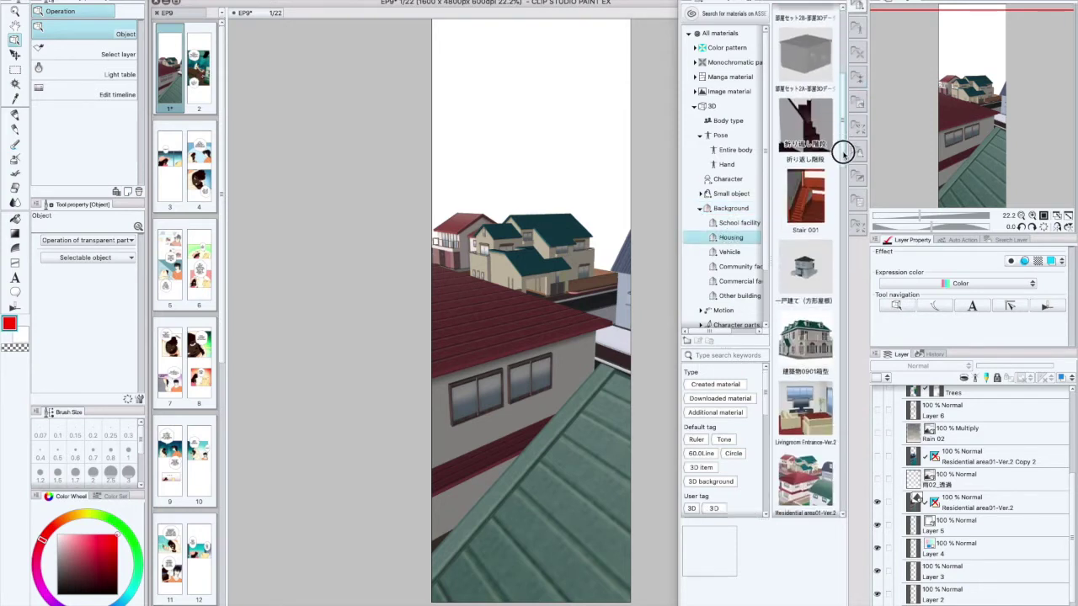
drag(843, 153, 843, 198)
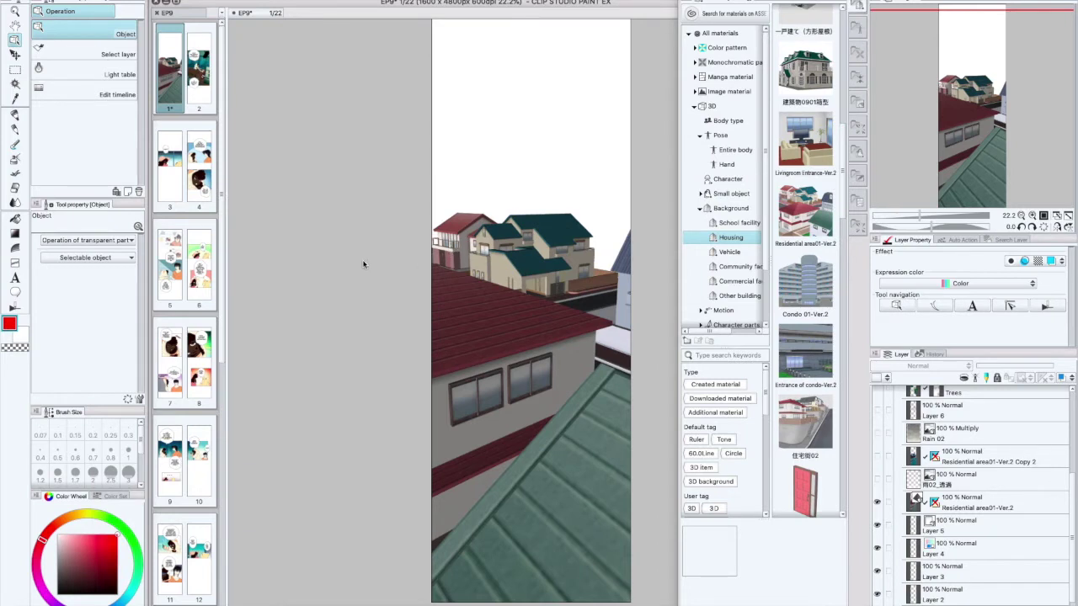
Pick the G-pen, select the Residential area01-Ver.2 material, and select the 3D houses with the Object tool.
click(15, 117)
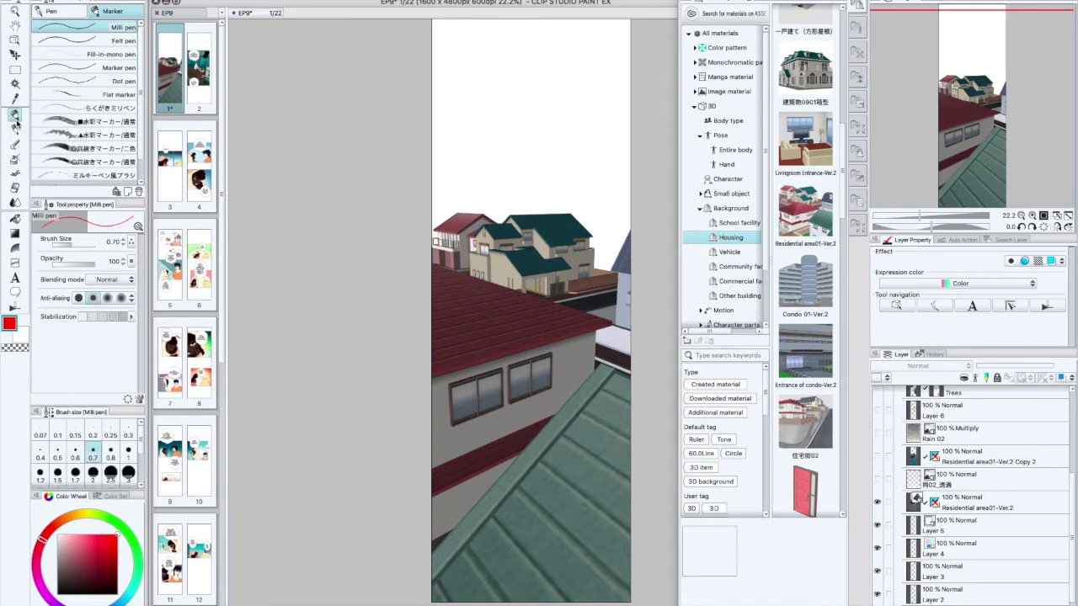
click(60, 11)
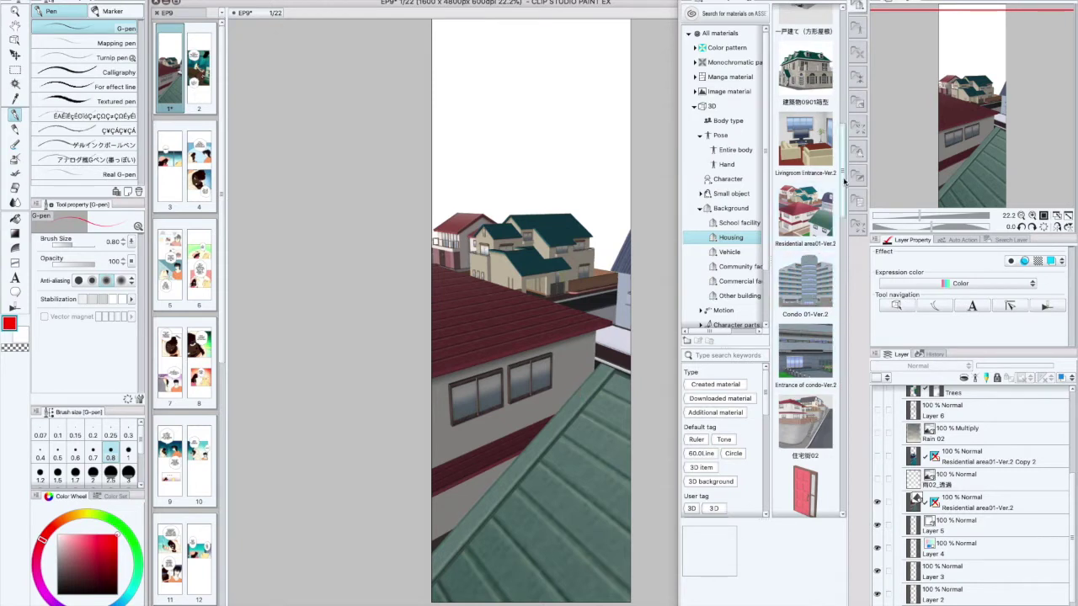
drag(843, 178, 840, 195)
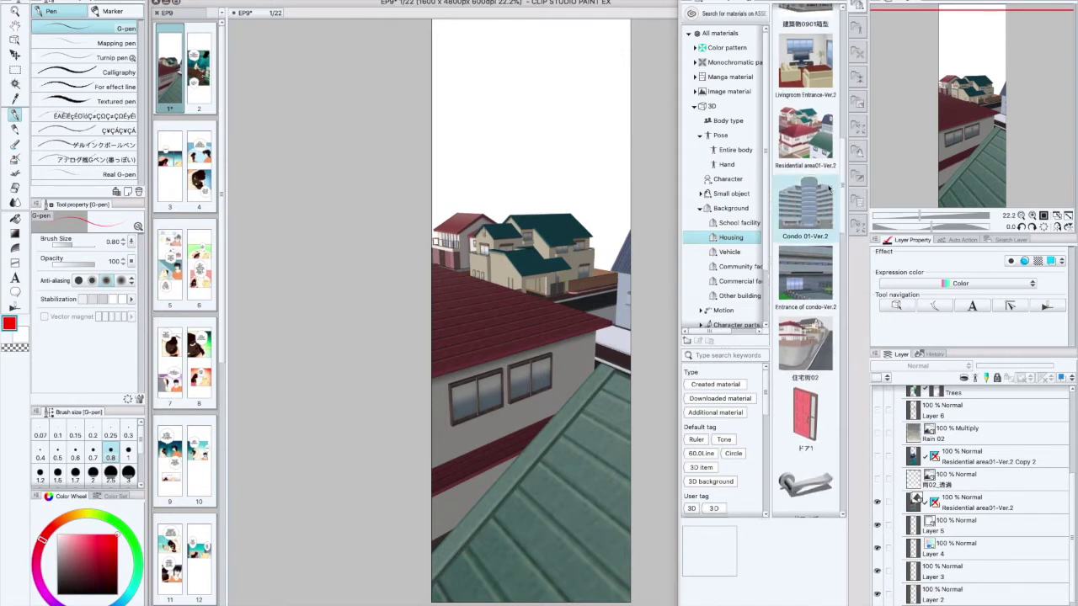
click(807, 139)
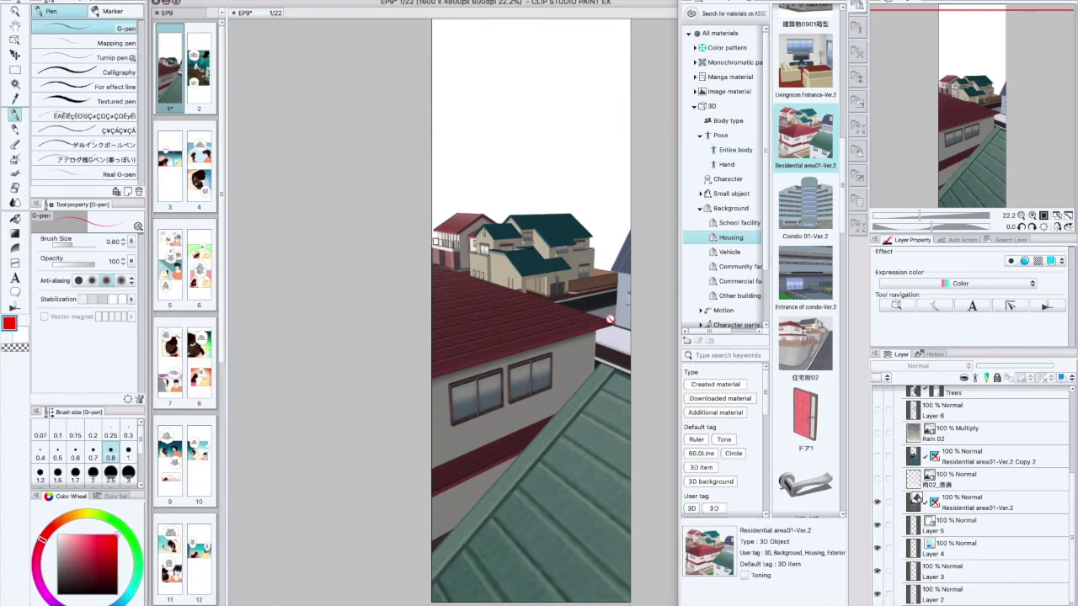
drag(824, 110, 810, 139)
key(o)
click(557, 401)
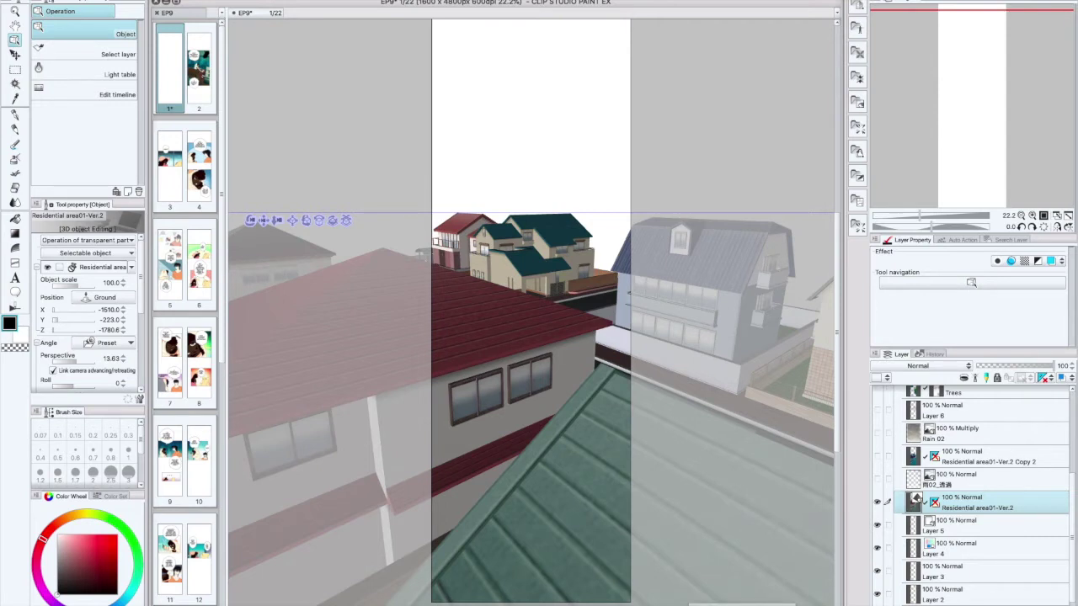
Try the bird's-eye, street-level and close-up camera presets, settling on the front-of-house view.
click(699, 603)
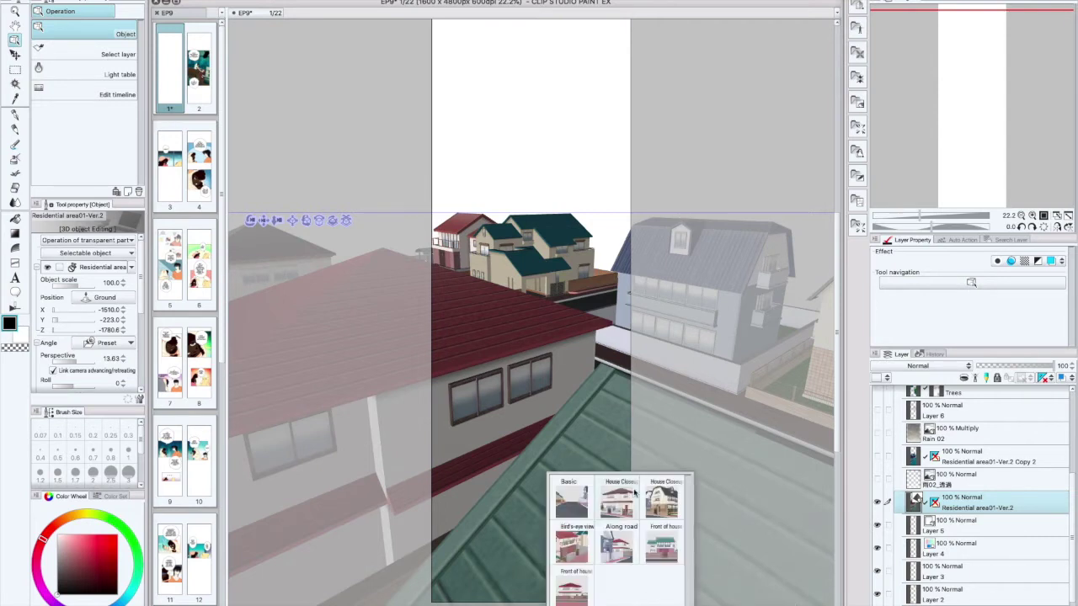
click(573, 544)
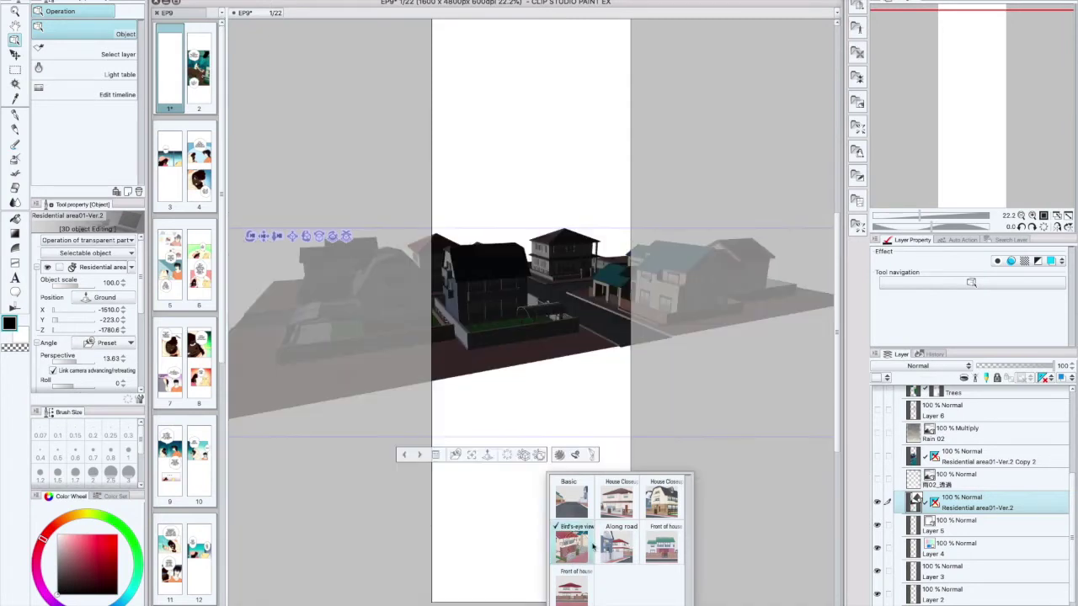
click(616, 546)
click(659, 546)
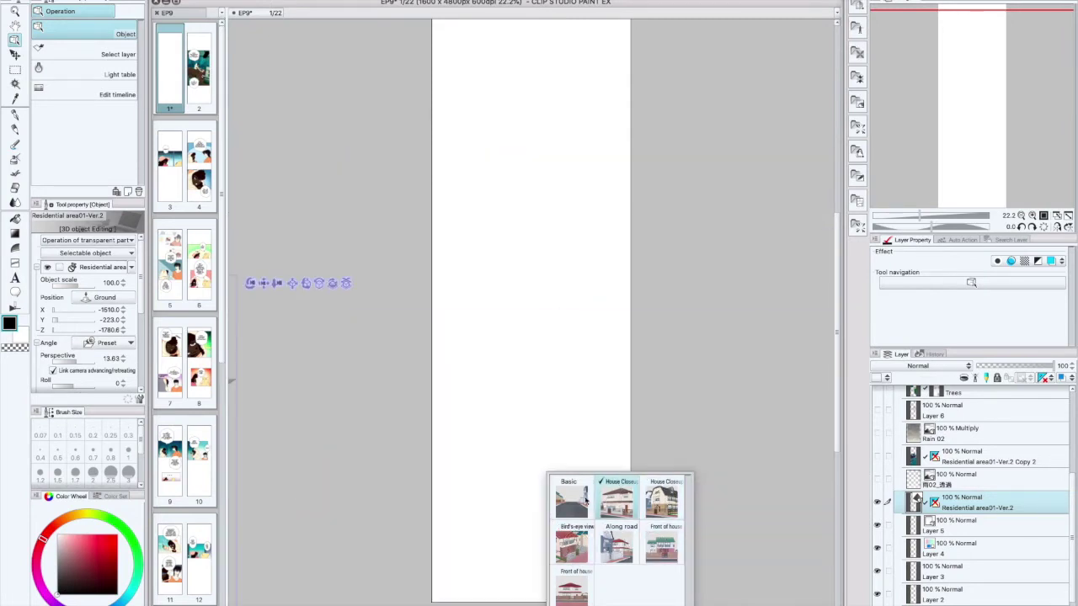
click(571, 501)
click(573, 590)
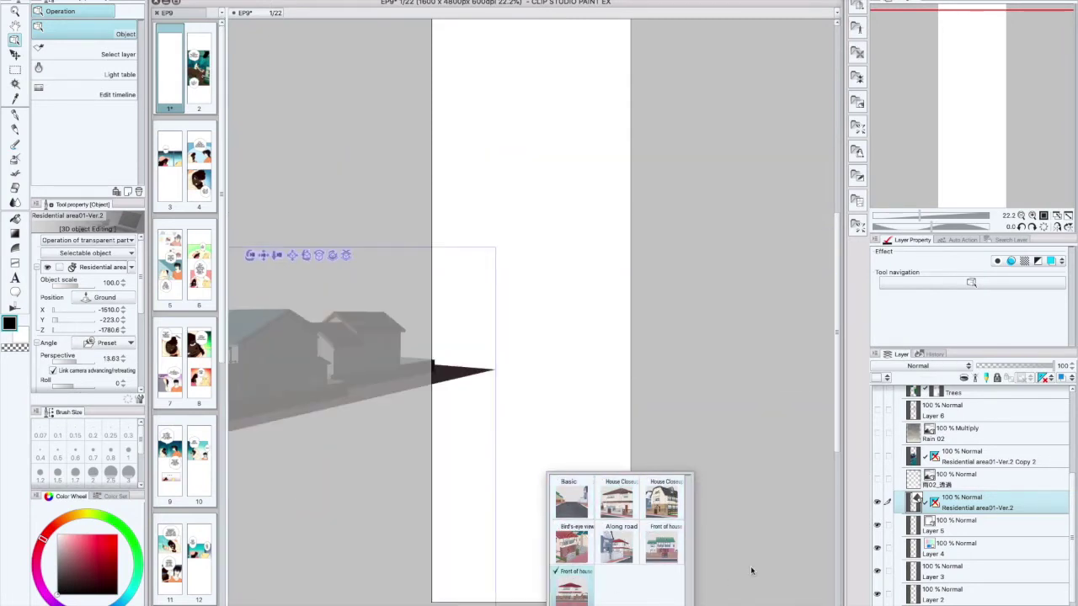
click(564, 393)
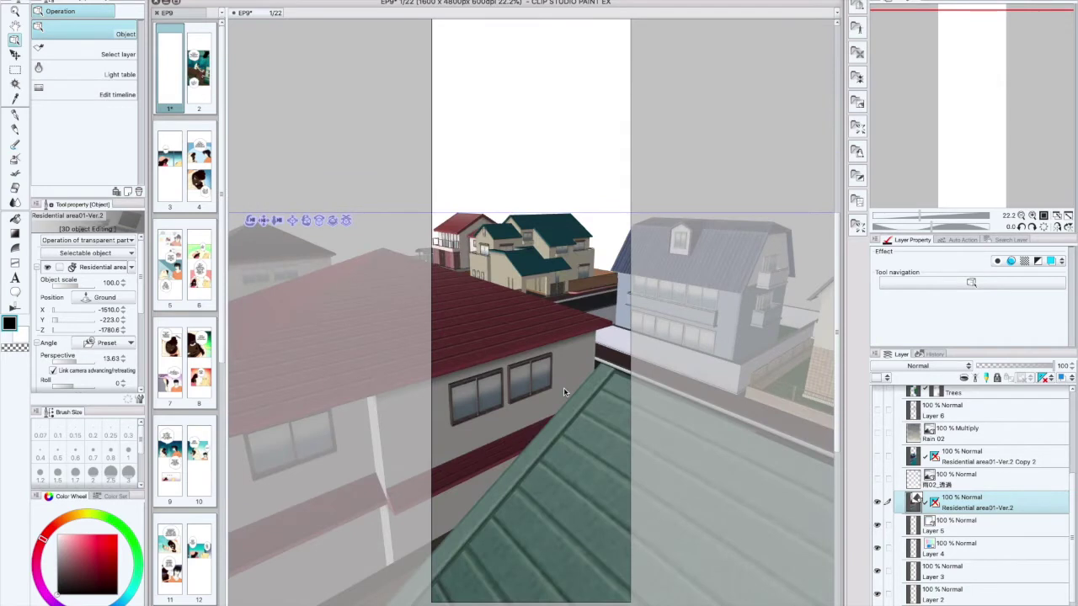
Move the camera in close so the rooftops fill the tall page at perspective 12.39.
click(276, 222)
click(573, 357)
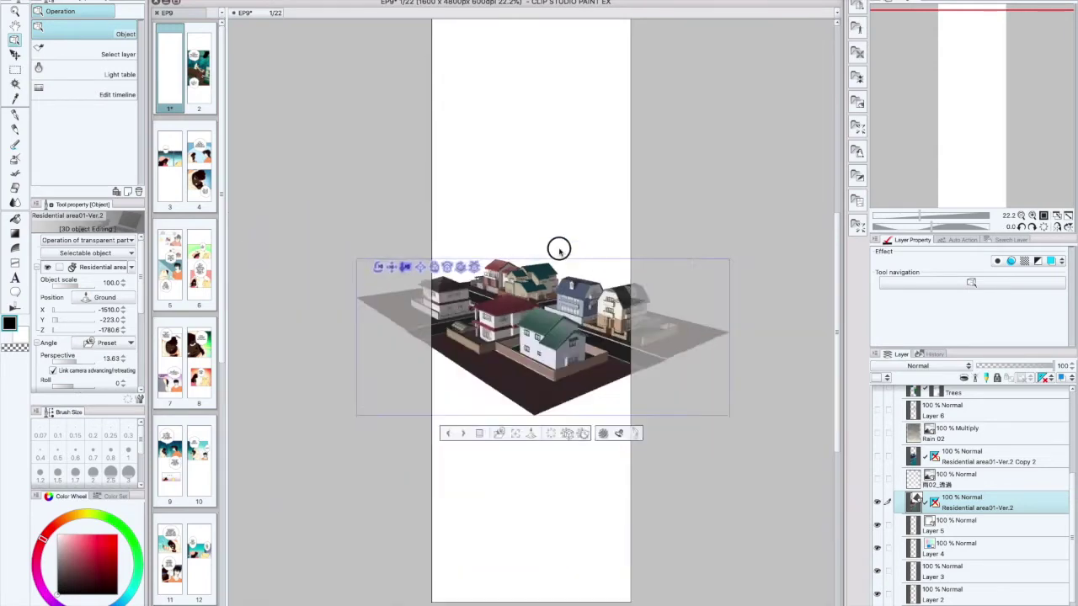
drag(573, 308, 588, 366)
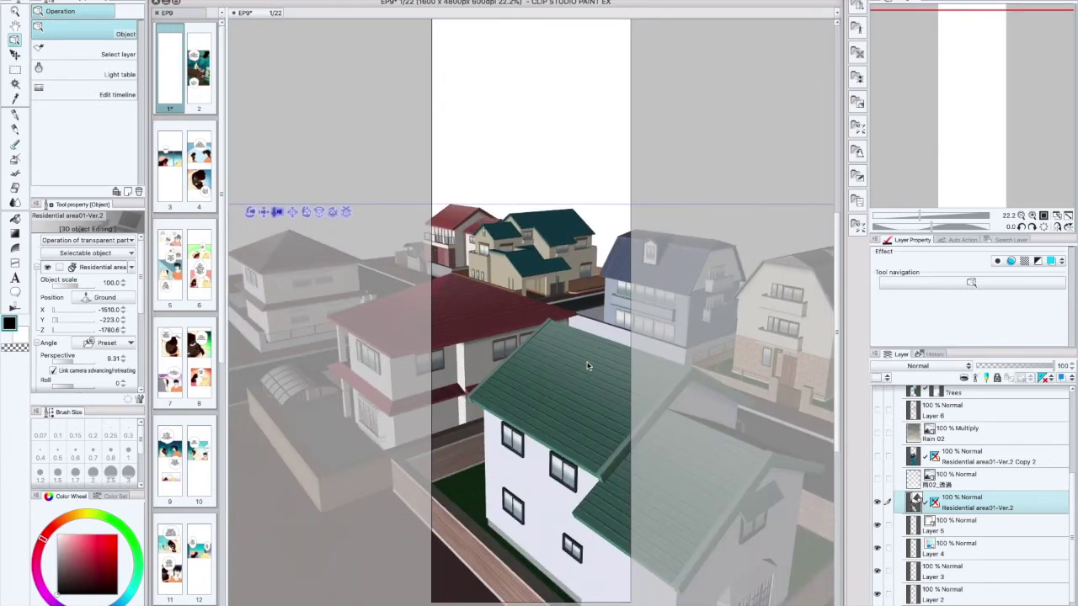
scroll(588, 365, up, 3)
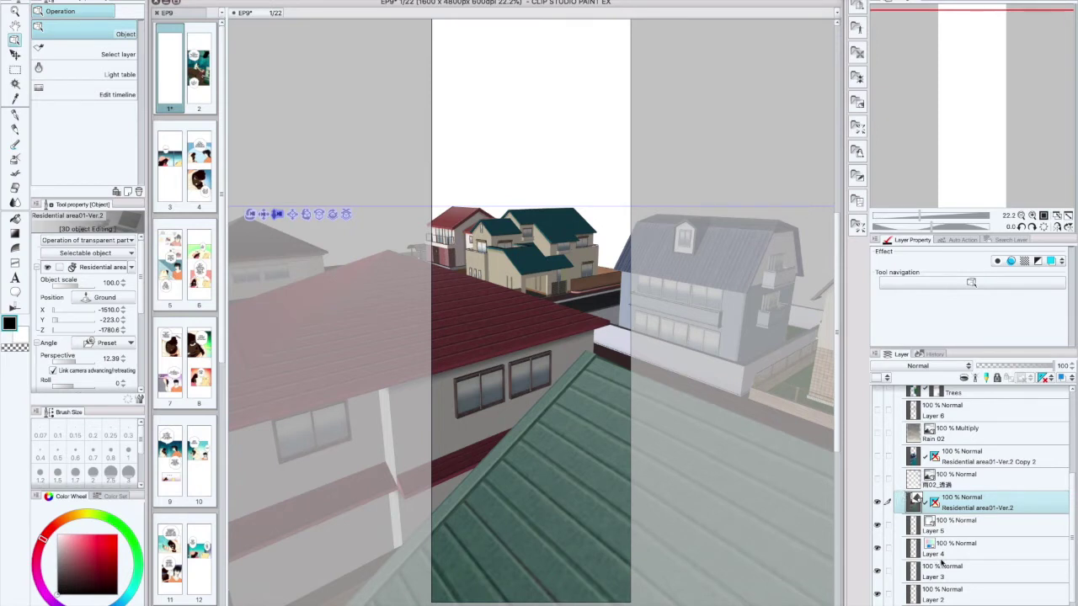
right_click(963, 508)
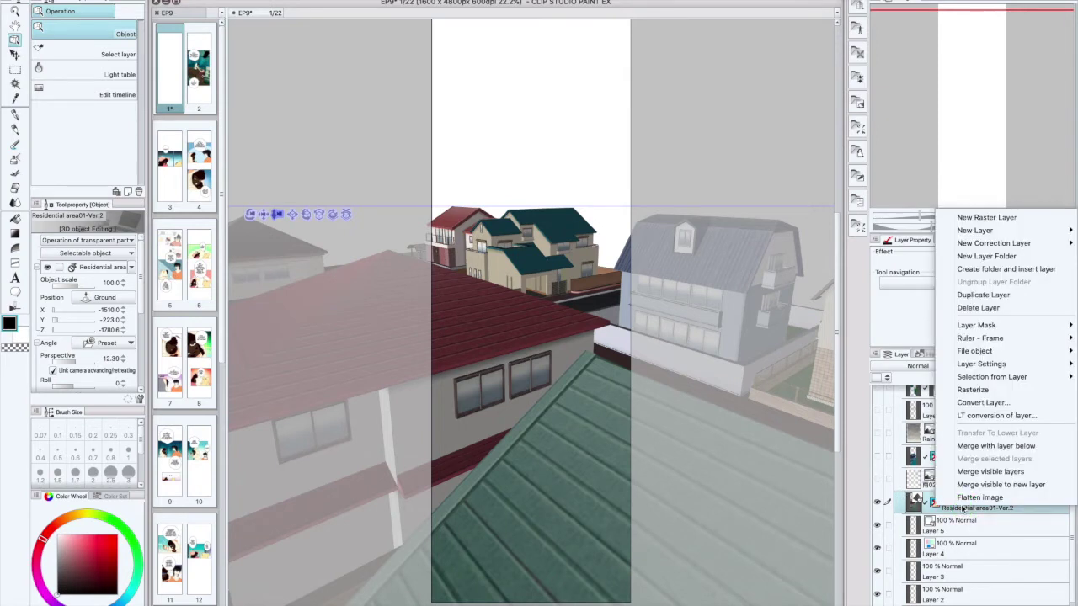
Convert the 3D layer to a raster layer named Residential area01-Ver.2 2, then hide it to check.
click(984, 403)
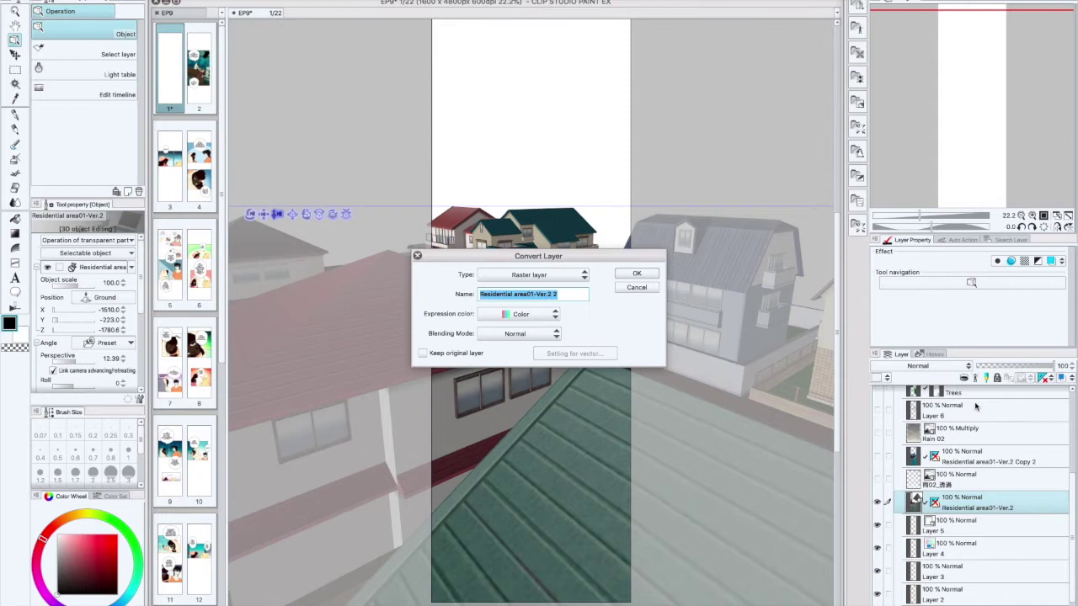
click(562, 276)
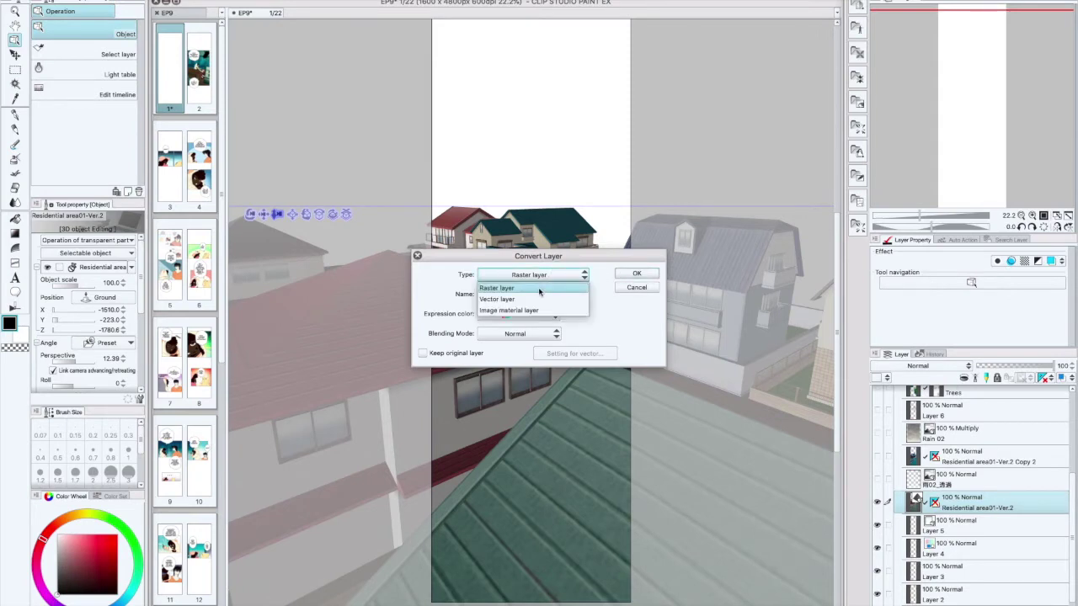
click(539, 288)
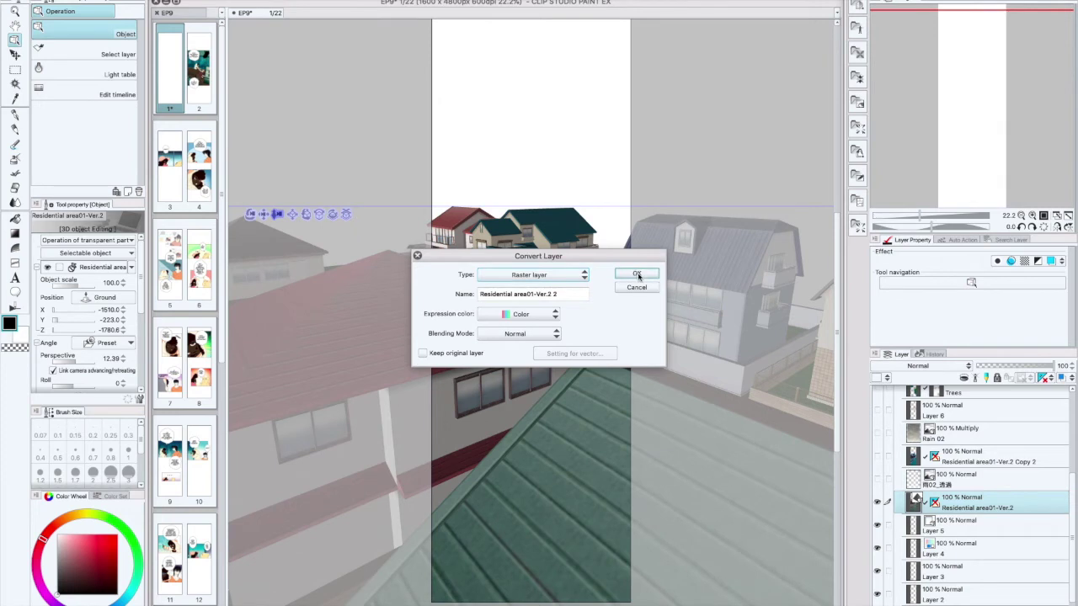
click(637, 277)
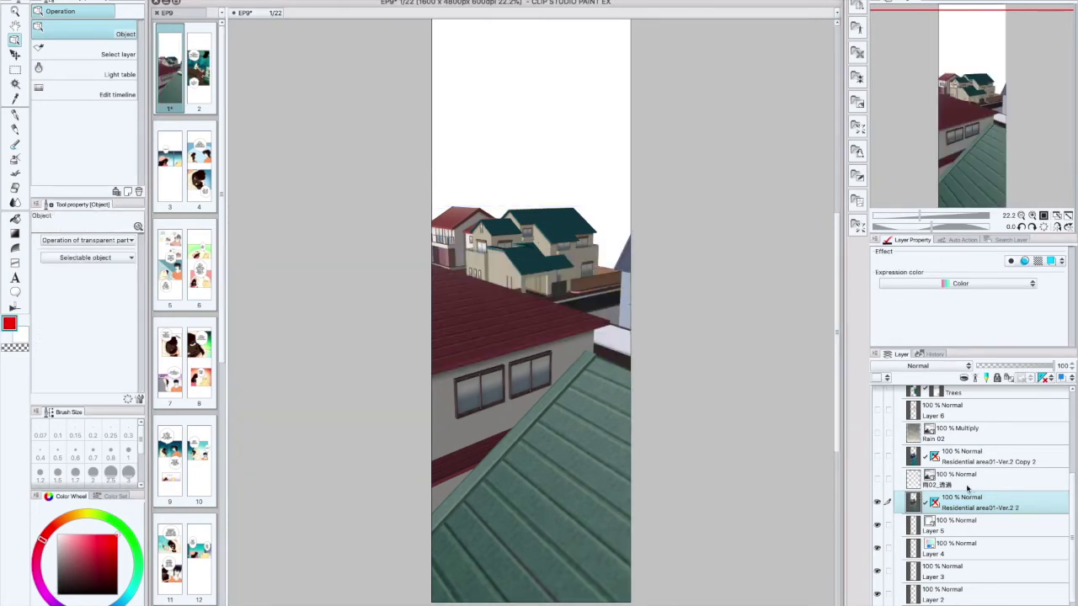
click(876, 503)
Compare the converted houses layer against the teal-tinted Copy 2 layer by toggling their visibility.
click(877, 503)
click(153, 1)
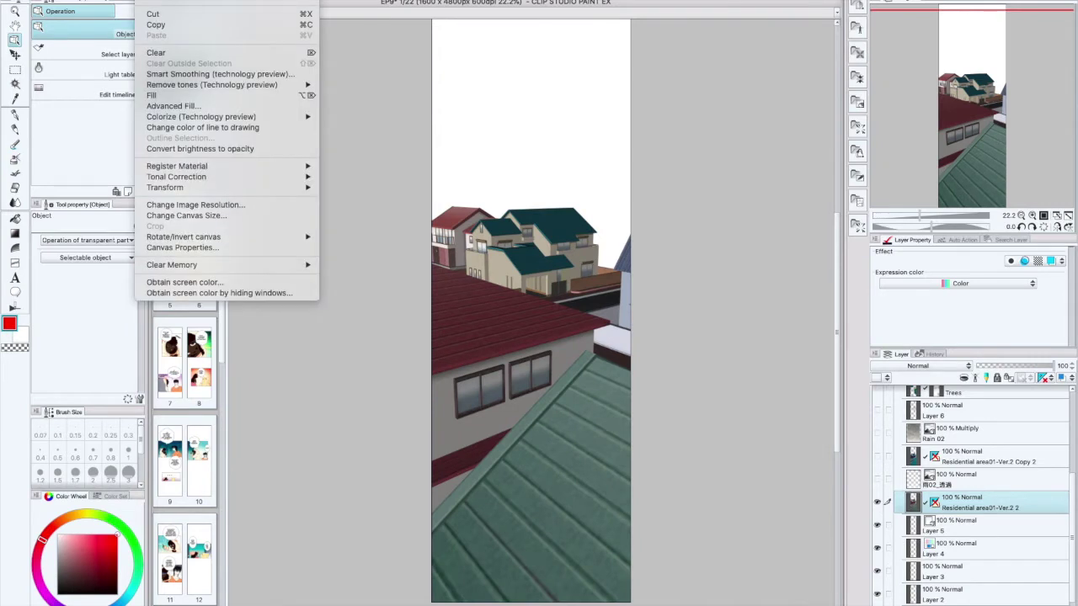
mouse_move(201, 178)
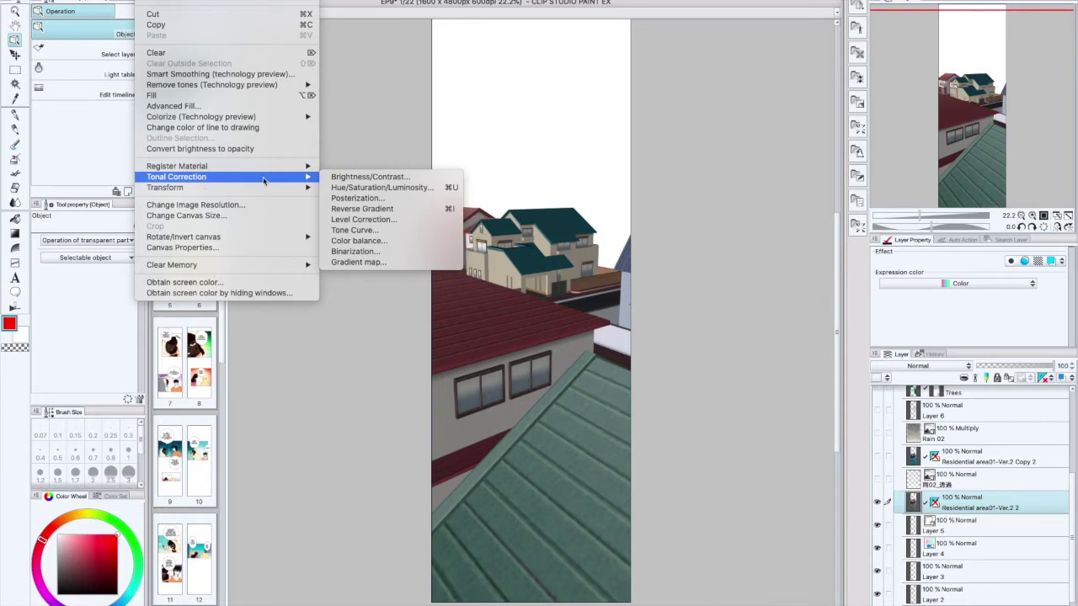
click(728, 295)
click(877, 456)
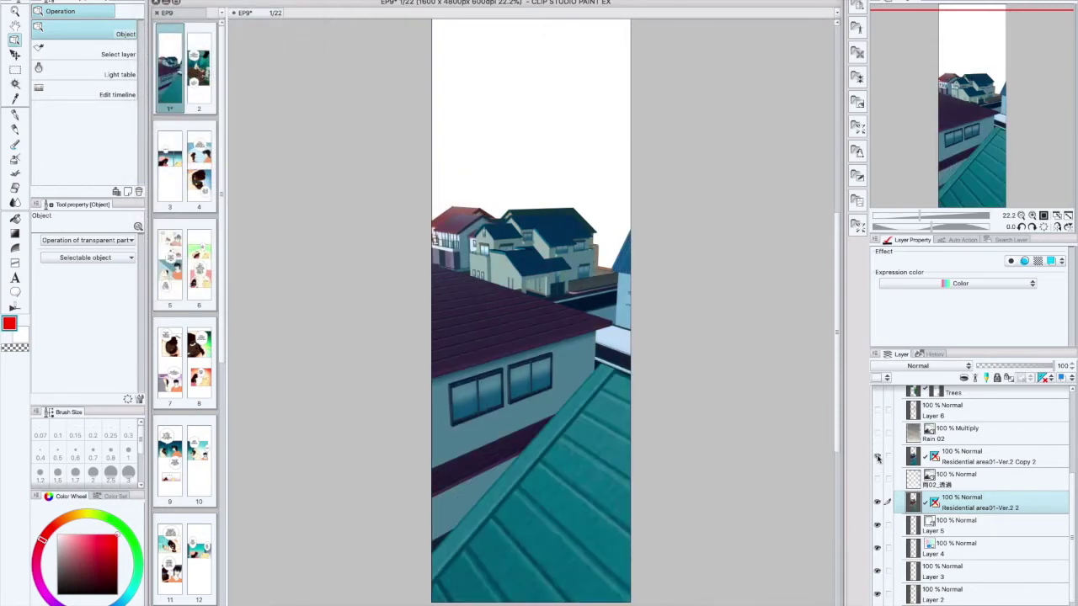
click(877, 502)
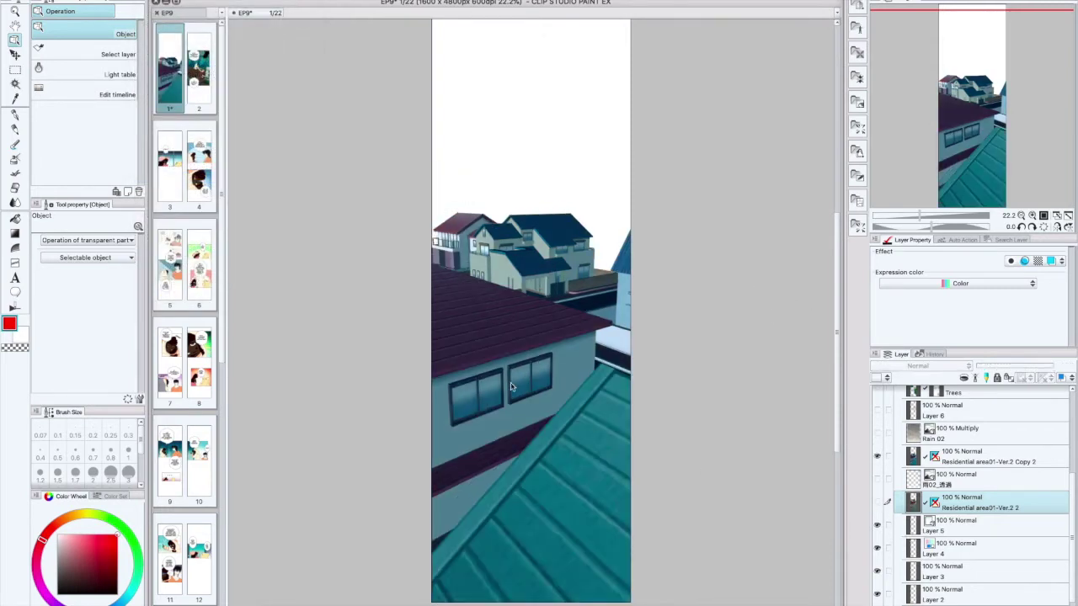
click(876, 456)
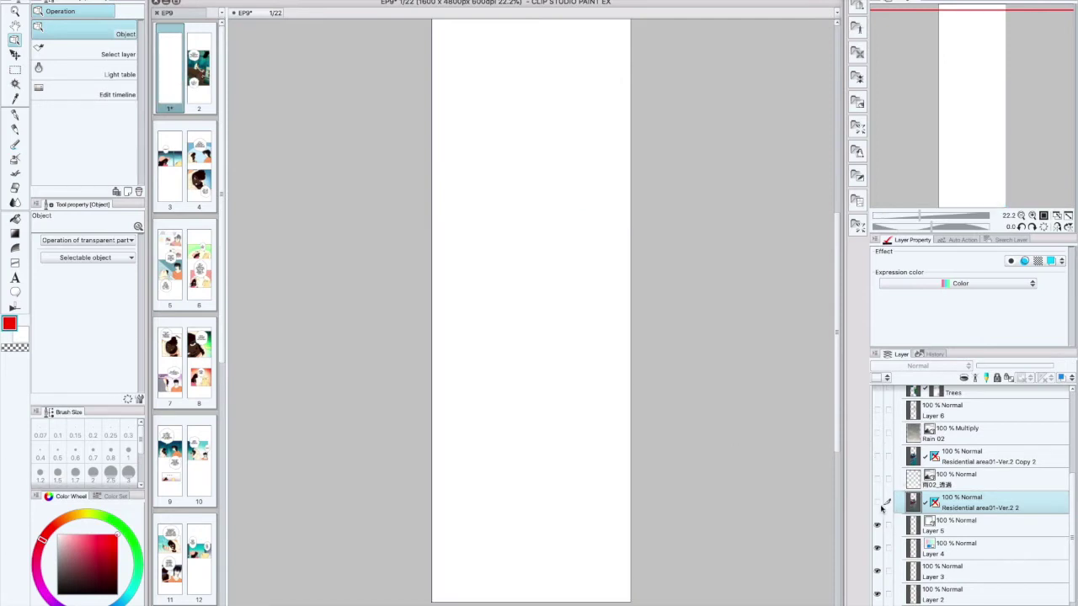
click(878, 503)
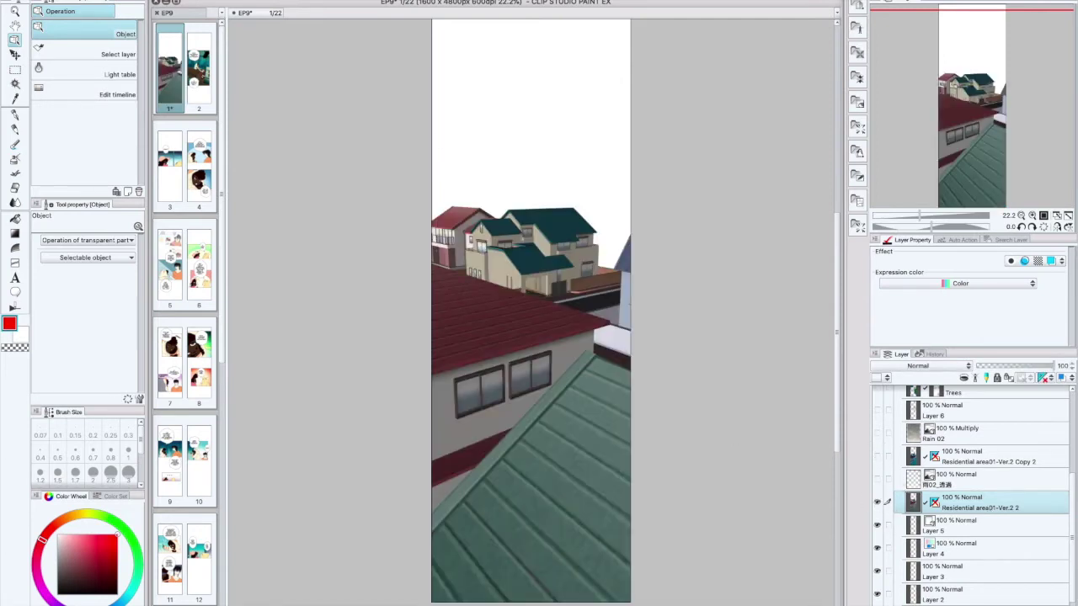
Open Edit > Tonal Correction > Color balance for the converted houses layer.
click(150, 0)
mouse_move(280, 177)
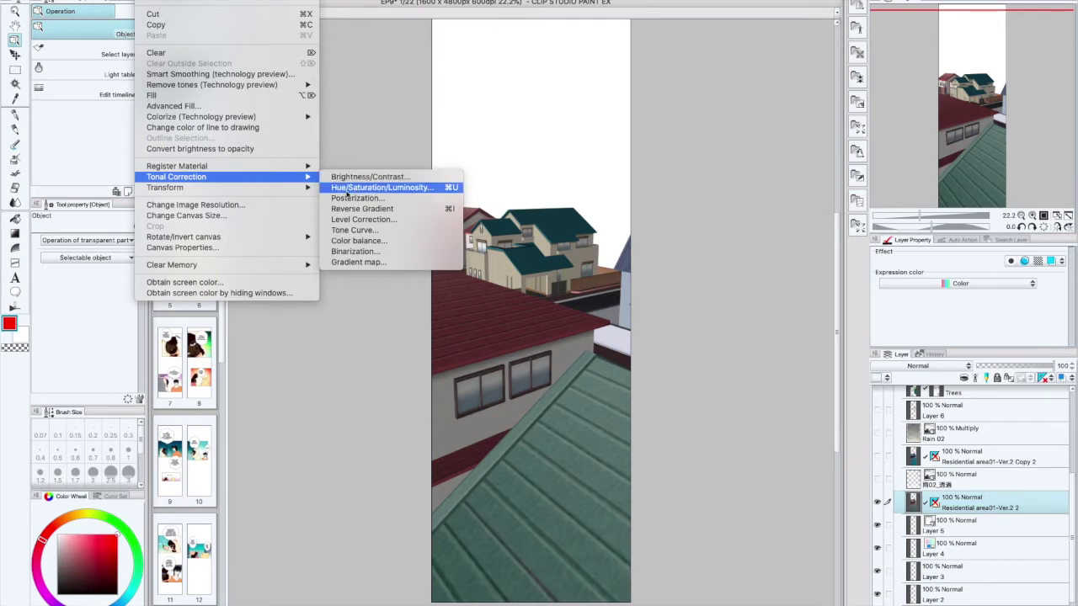
click(362, 243)
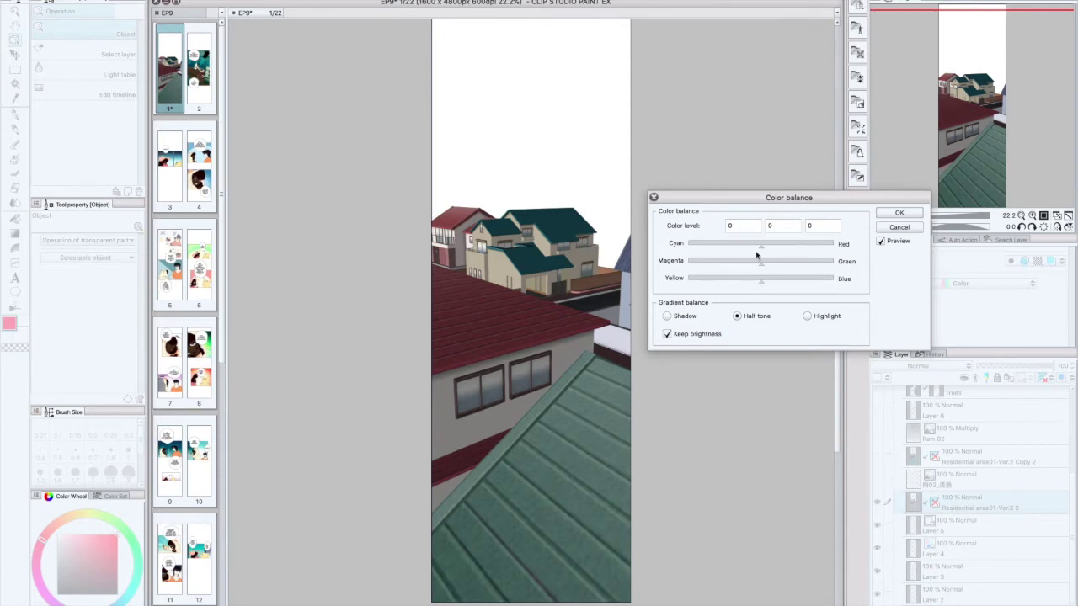
drag(763, 281, 813, 287)
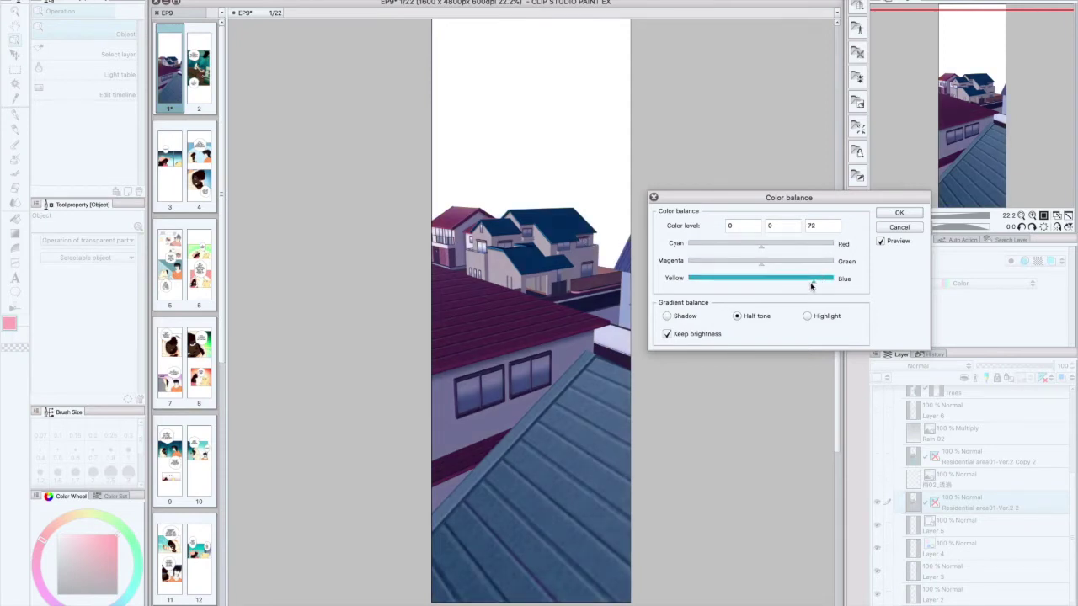
drag(765, 250, 710, 246)
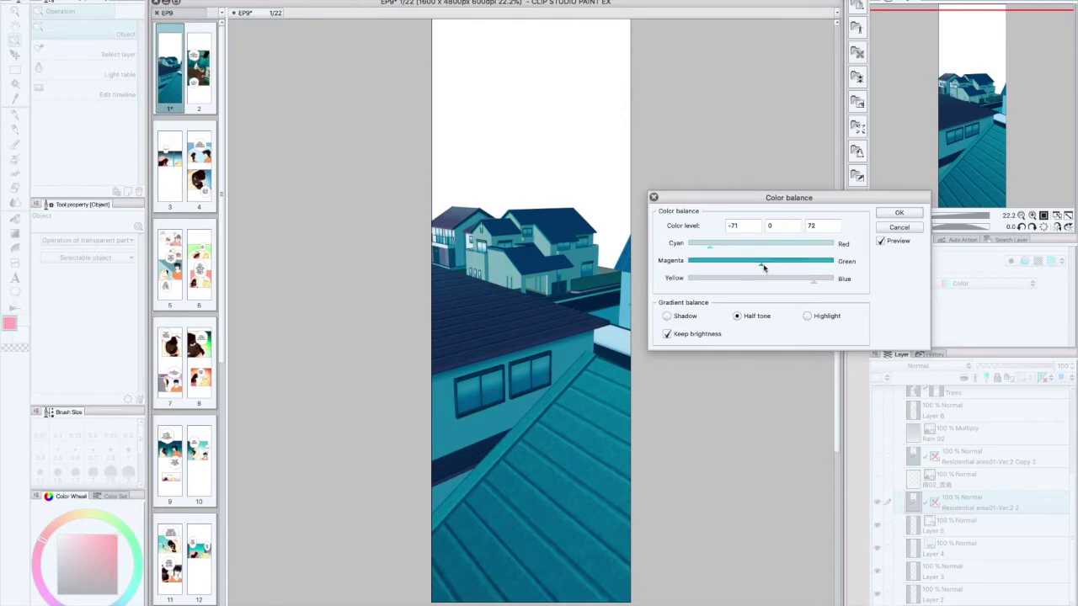
drag(764, 267, 720, 246)
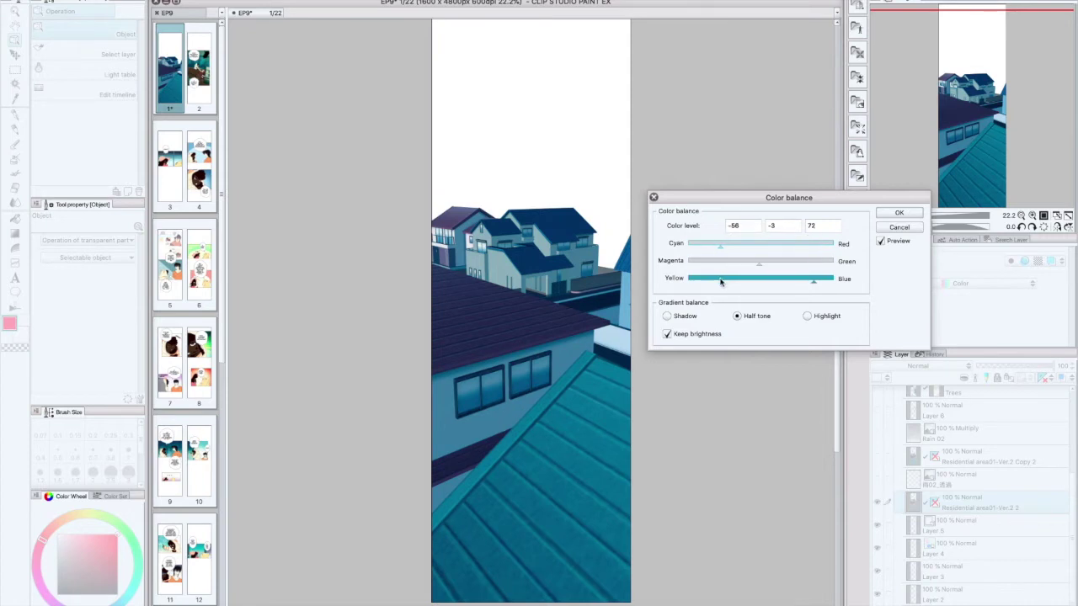
drag(813, 283, 792, 283)
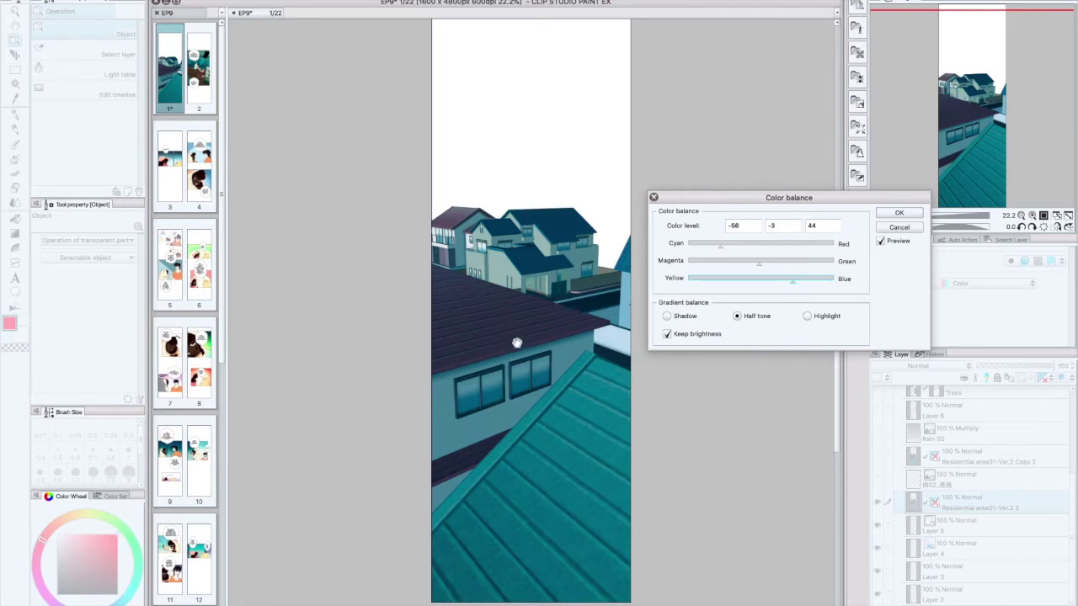
click(667, 316)
click(762, 249)
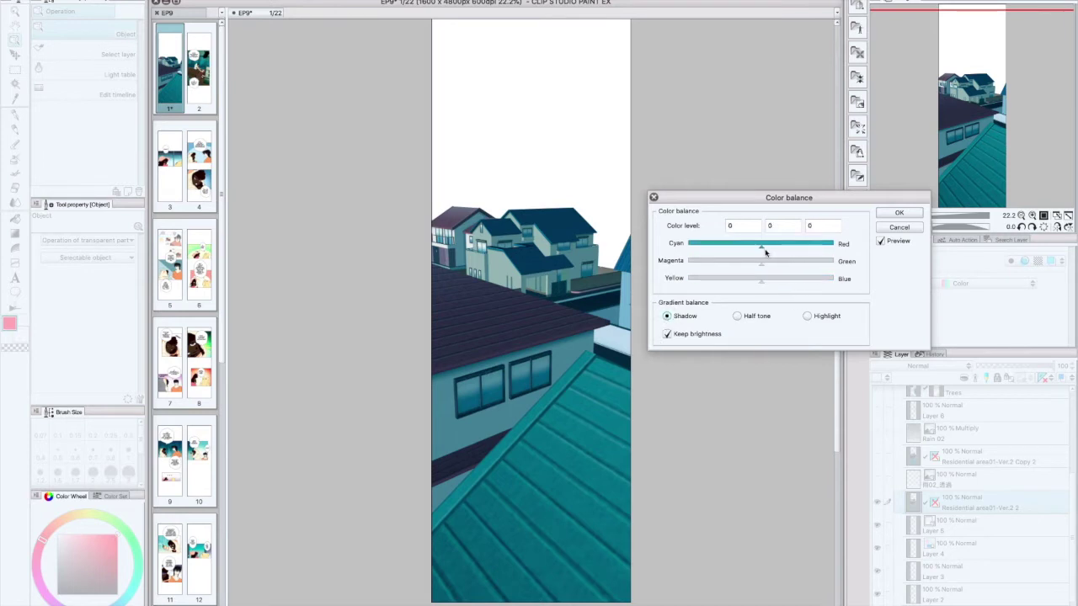
mouse_move(765, 252)
mouse_down()
mouse_move(729, 244)
mouse_move(747, 244)
mouse_up()
click(756, 263)
mouse_move(758, 281)
mouse_down()
mouse_move(781, 282)
mouse_move(765, 283)
mouse_move(750, 262)
mouse_move(764, 266)
mouse_up()
click(761, 268)
click(752, 265)
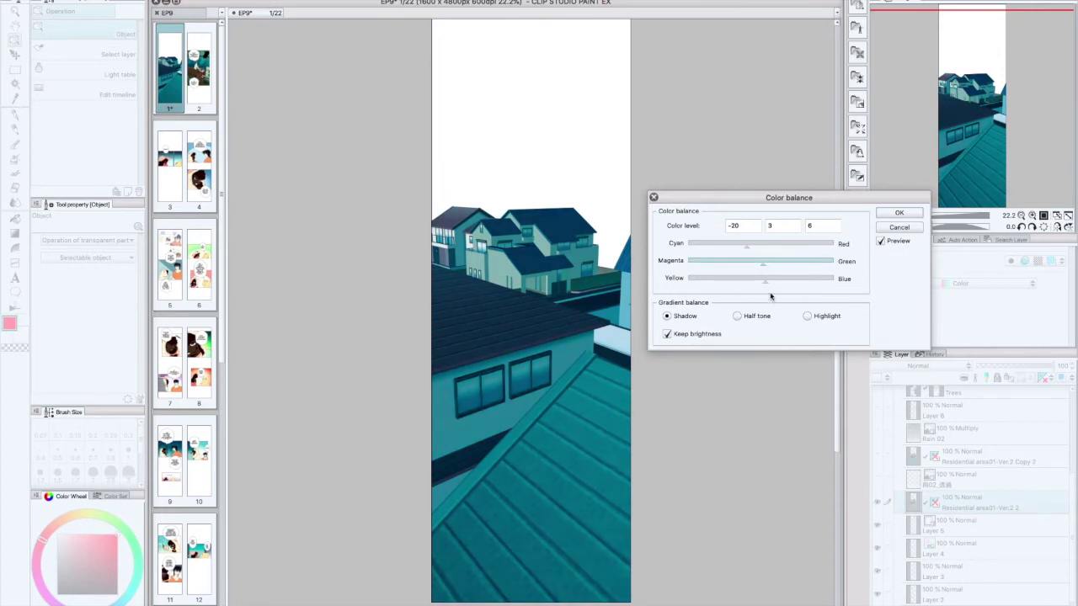
click(880, 242)
click(880, 242)
click(880, 242)
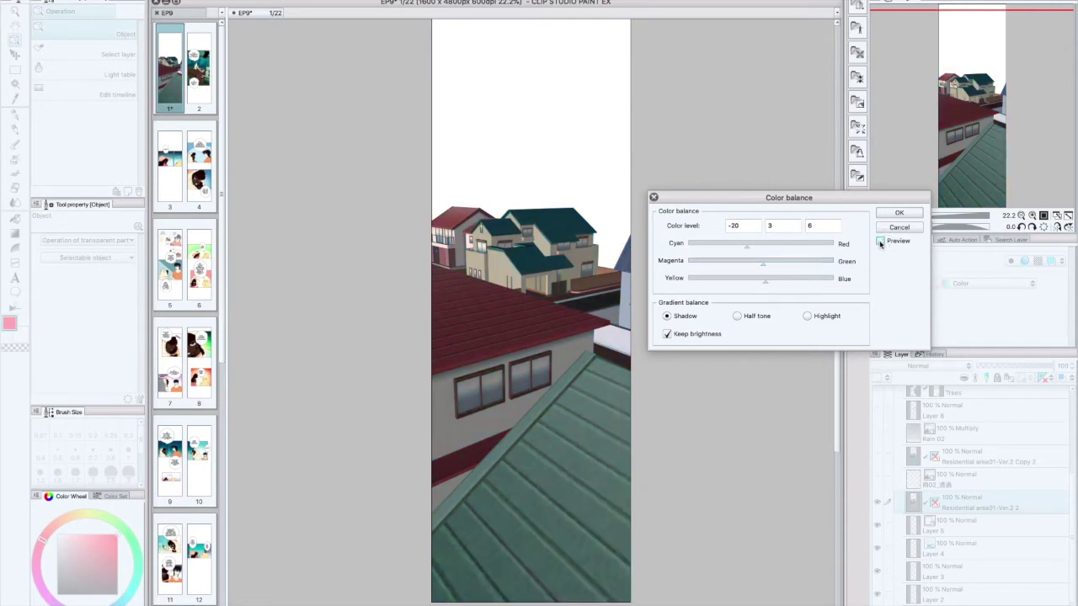
click(880, 241)
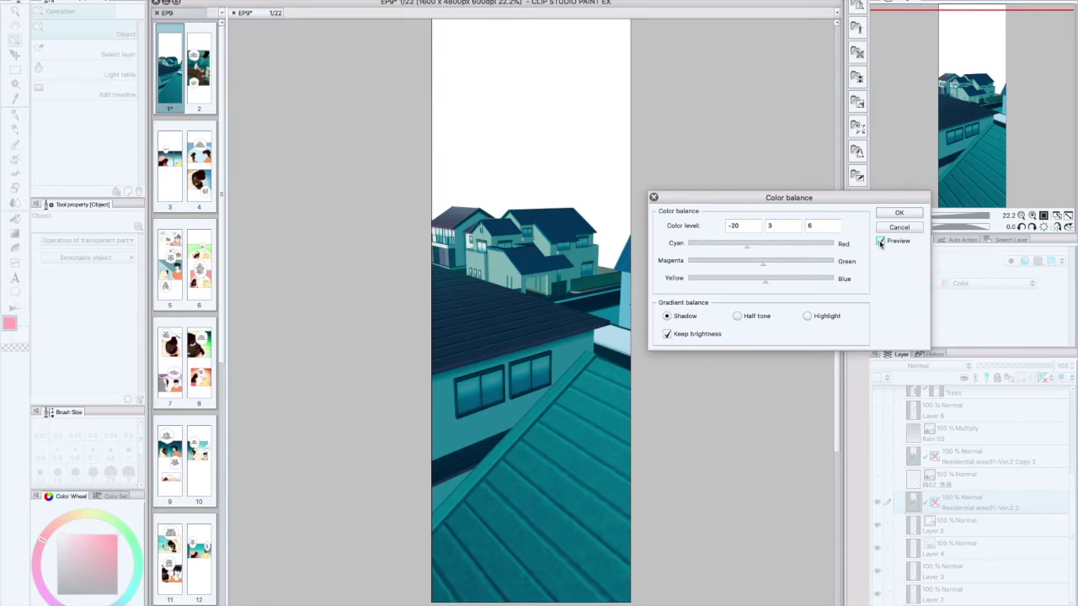
click(880, 242)
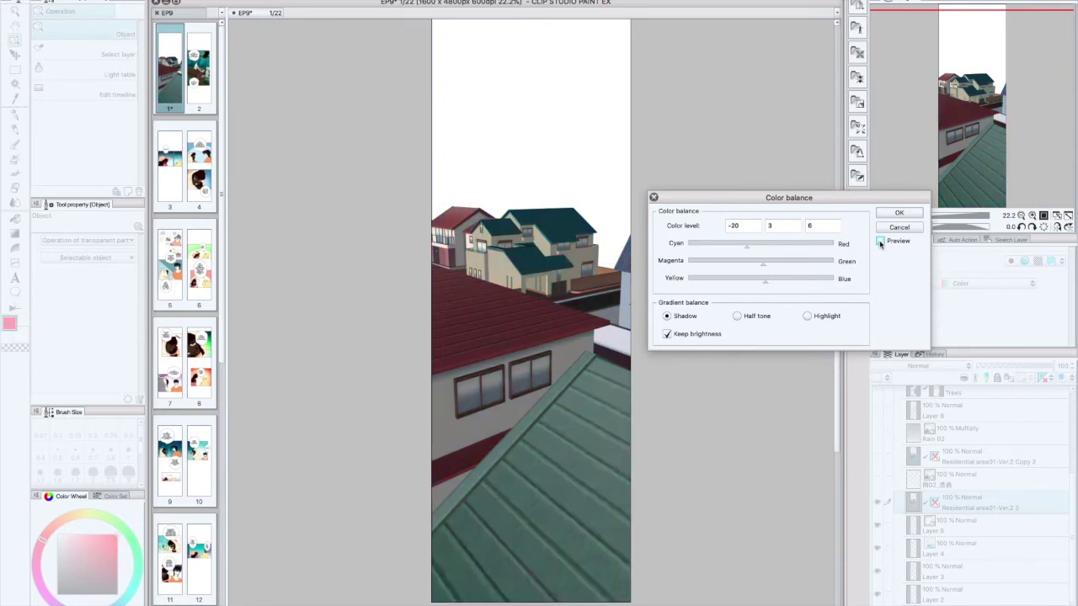
click(880, 242)
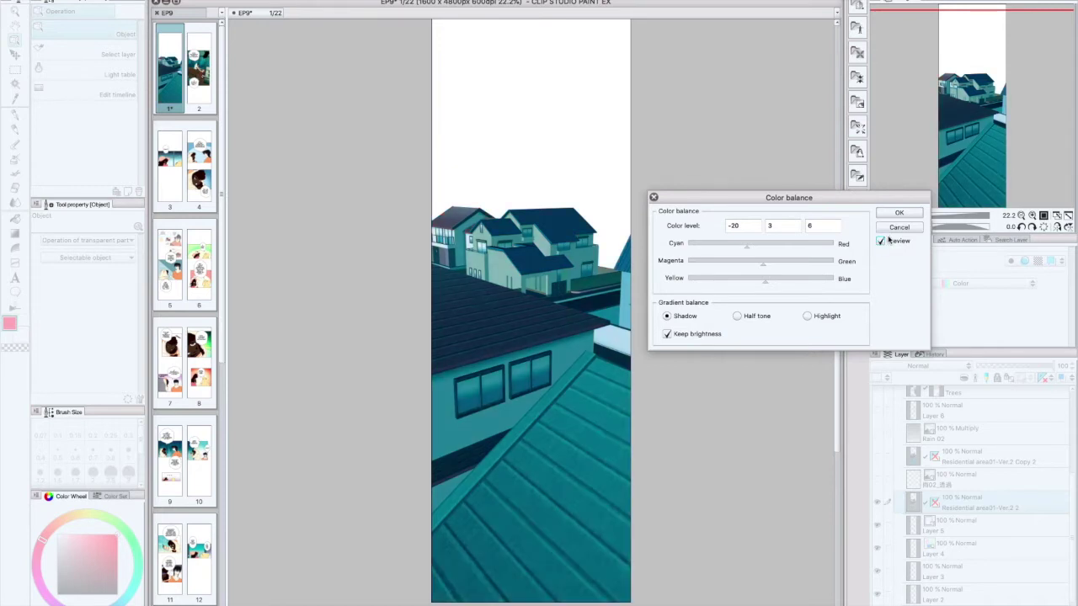
click(898, 228)
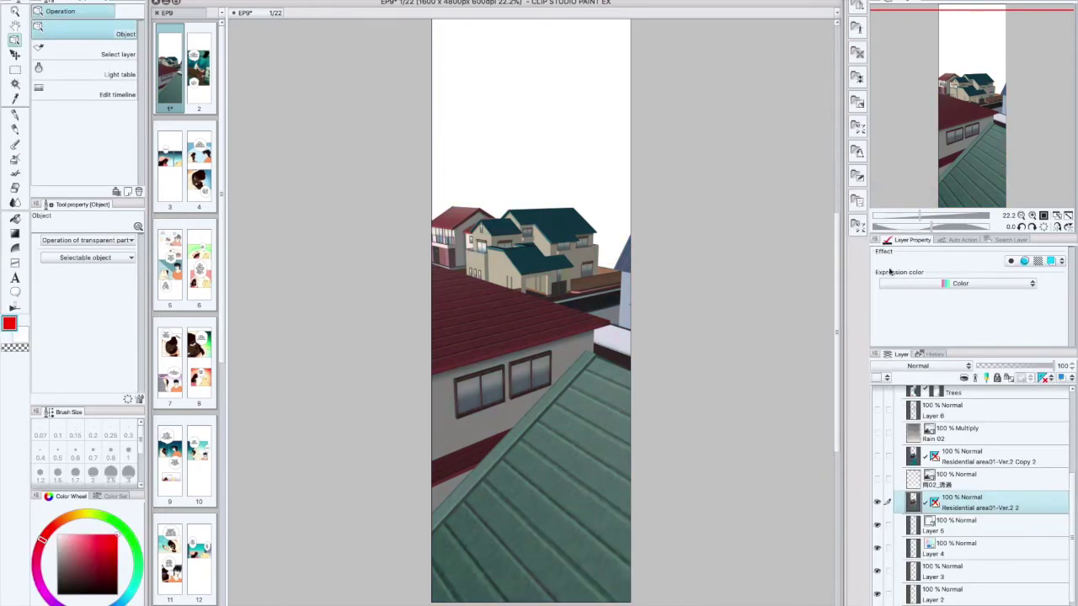
click(877, 457)
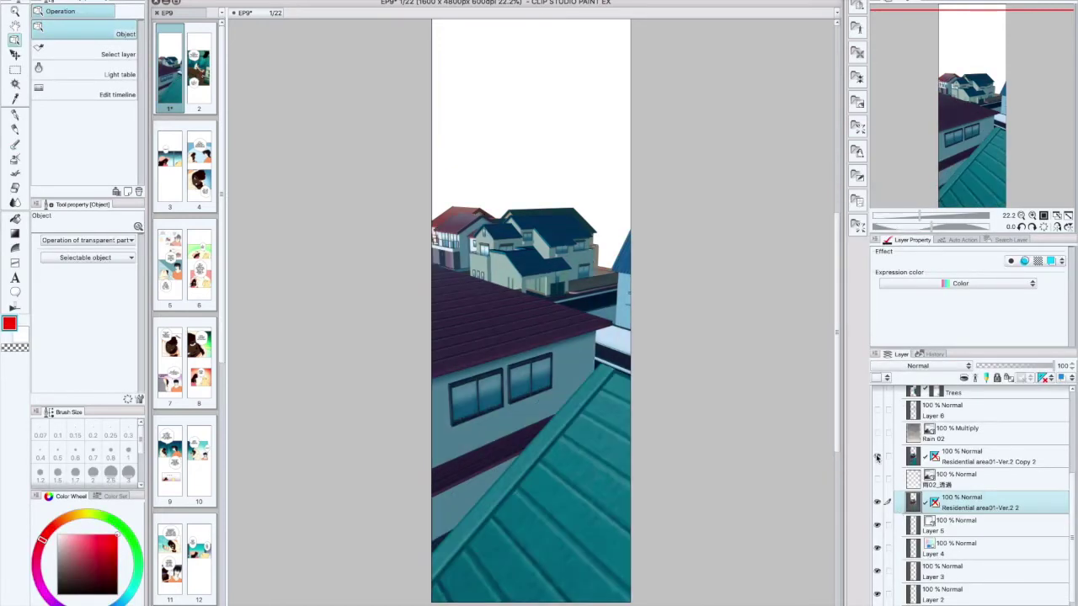
click(878, 503)
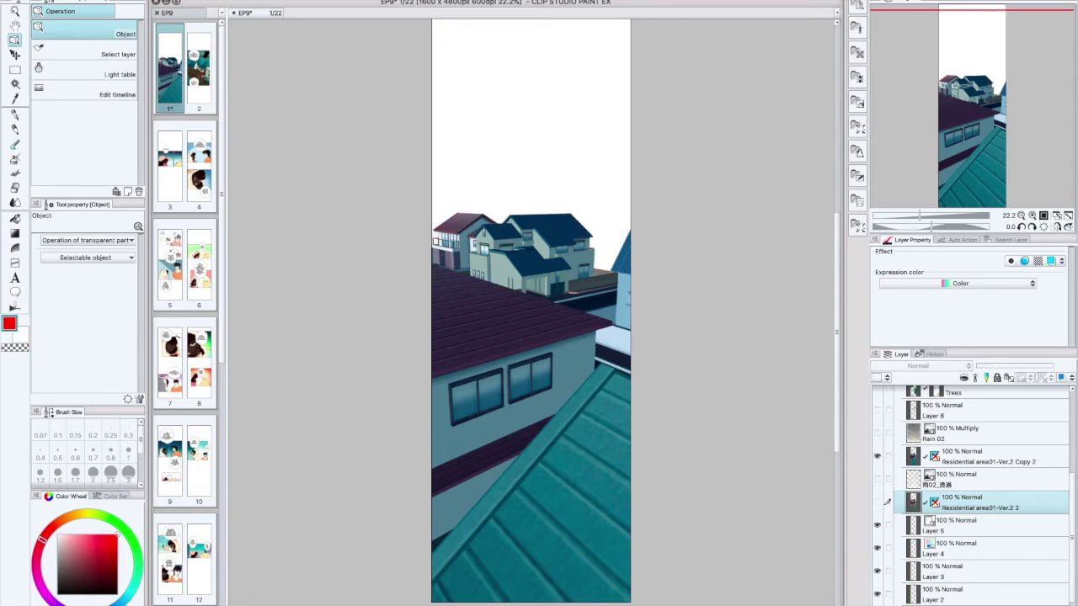
click(165, 4)
mouse_move(215, 178)
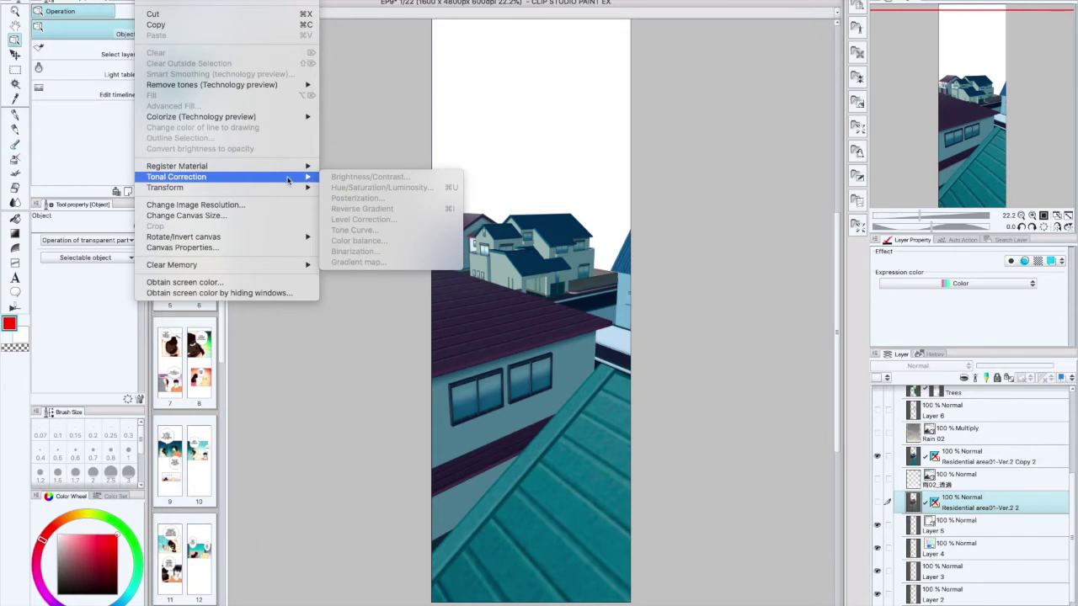
click(983, 457)
click(988, 461)
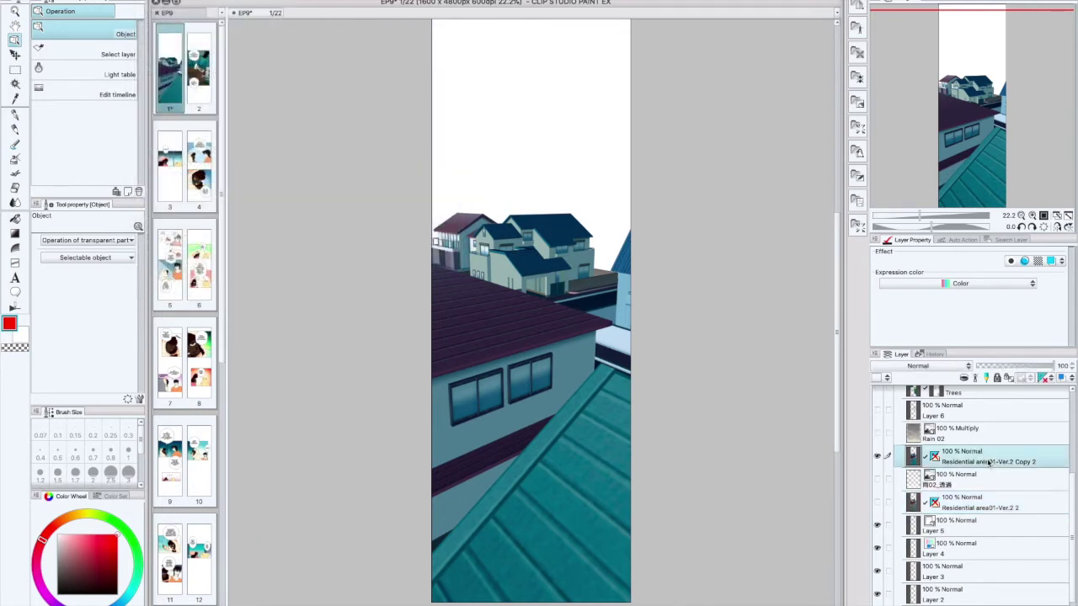
click(165, 3)
mouse_move(193, 178)
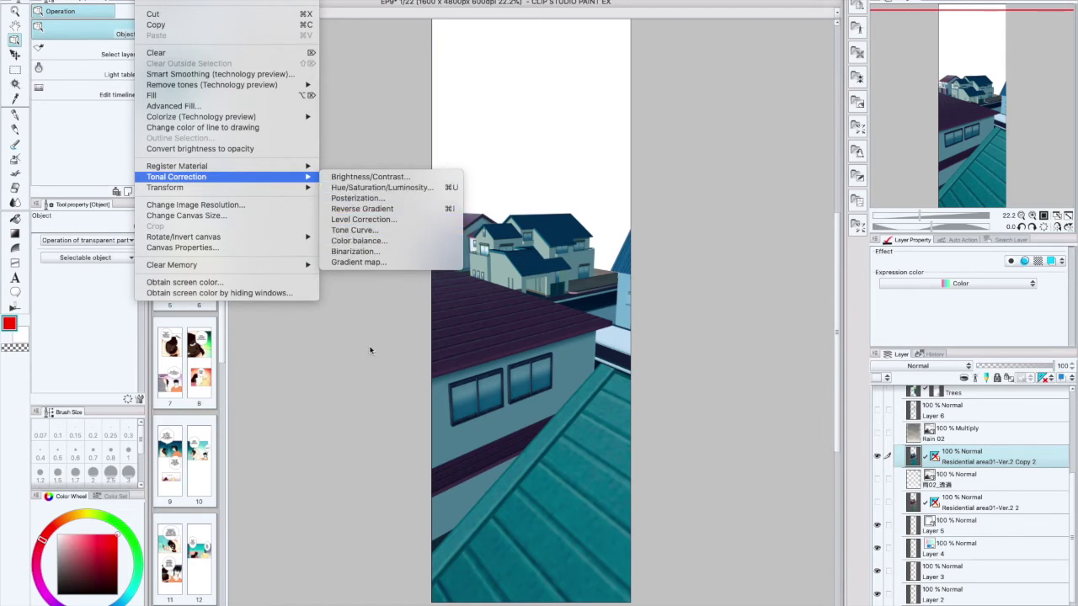
click(411, 362)
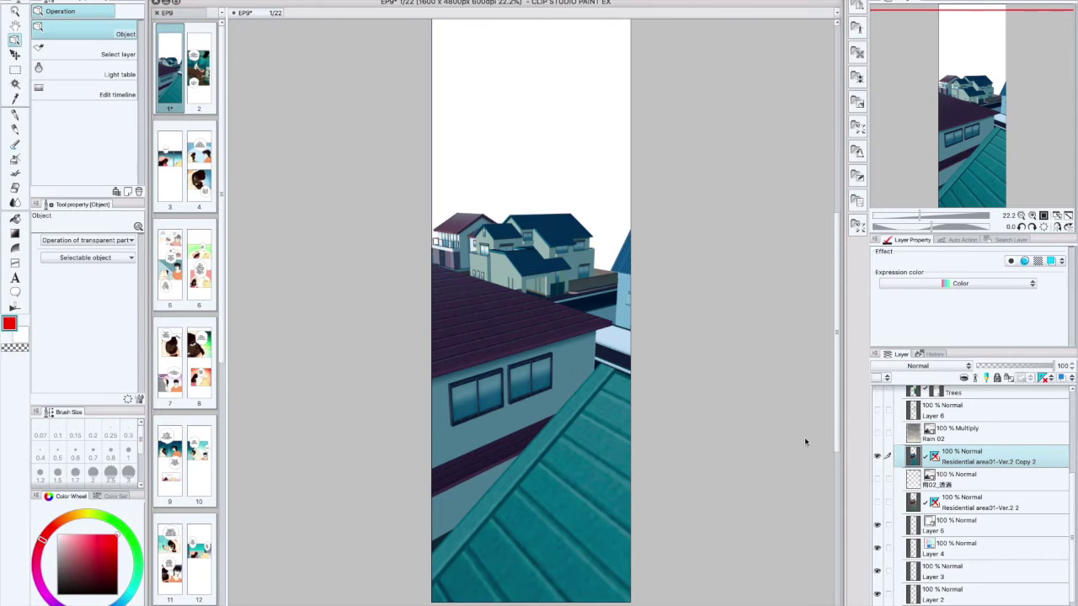
click(1036, 505)
Delete the extra residential-area layer.
key(Delete)
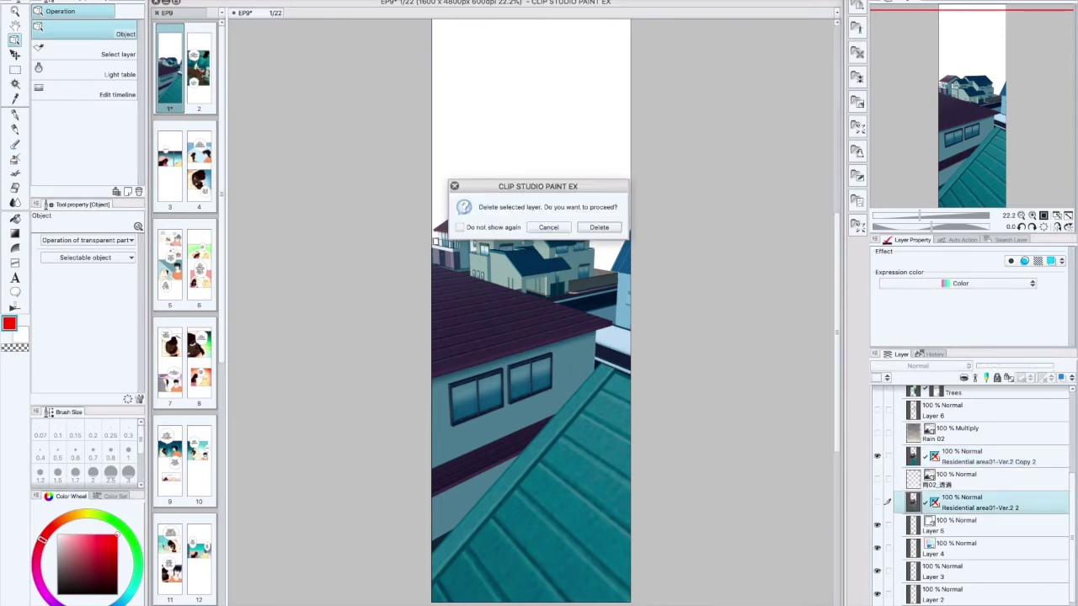
click(599, 227)
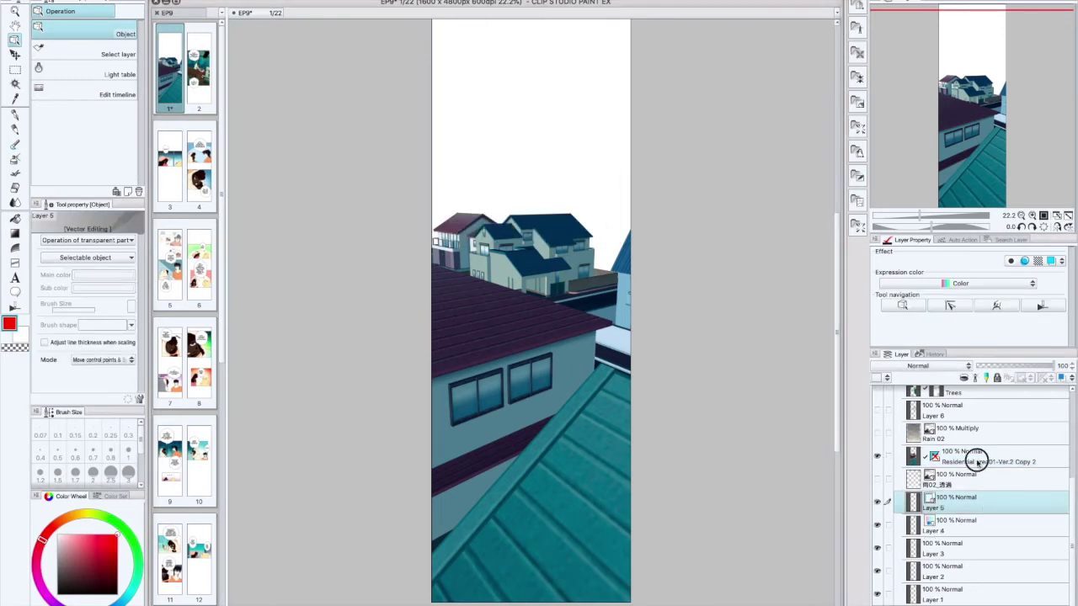
click(975, 459)
Make the Rain 02 layer visible over the houses and bring up the Material palette.
scroll(1051, 484, up, 3)
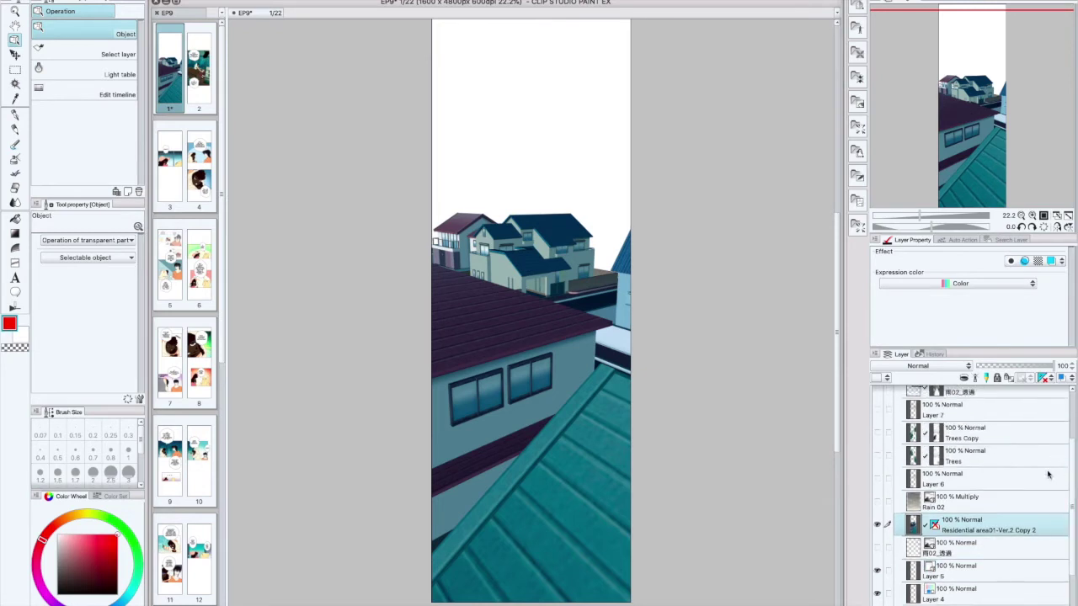
click(949, 506)
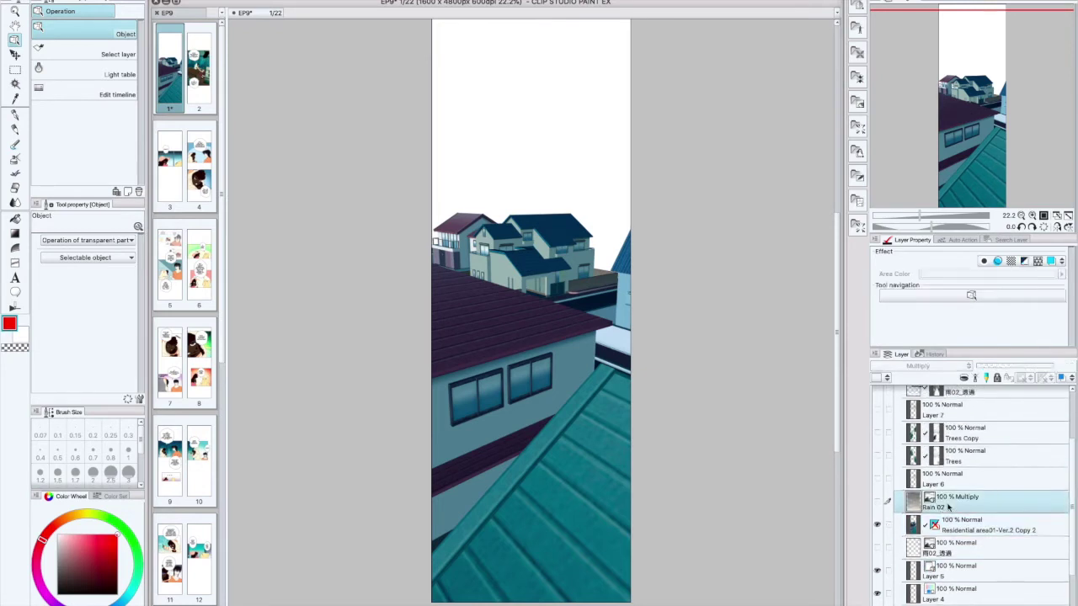
click(878, 503)
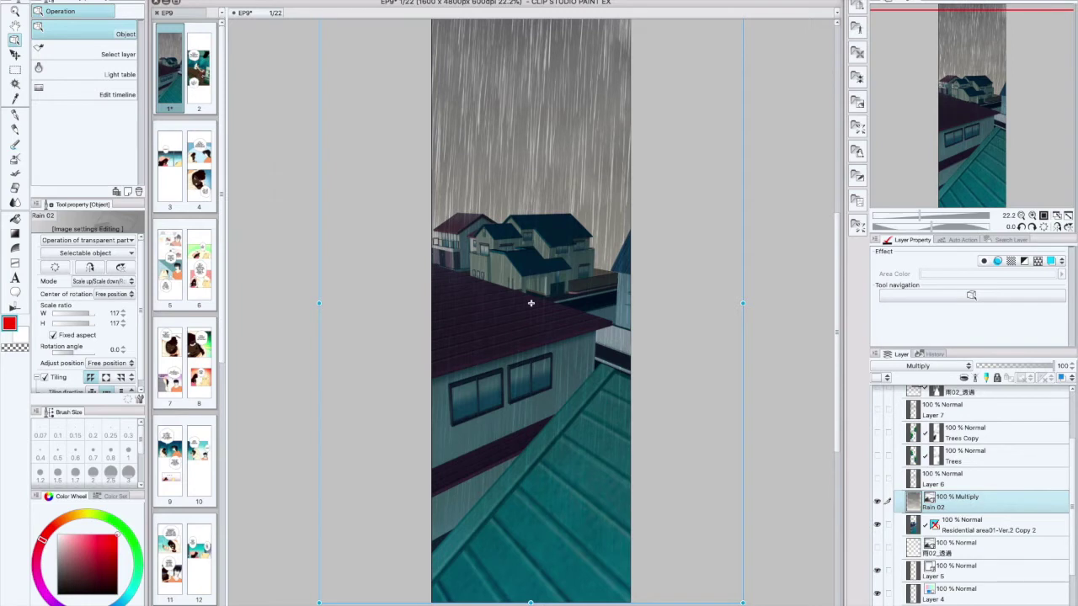
click(858, 53)
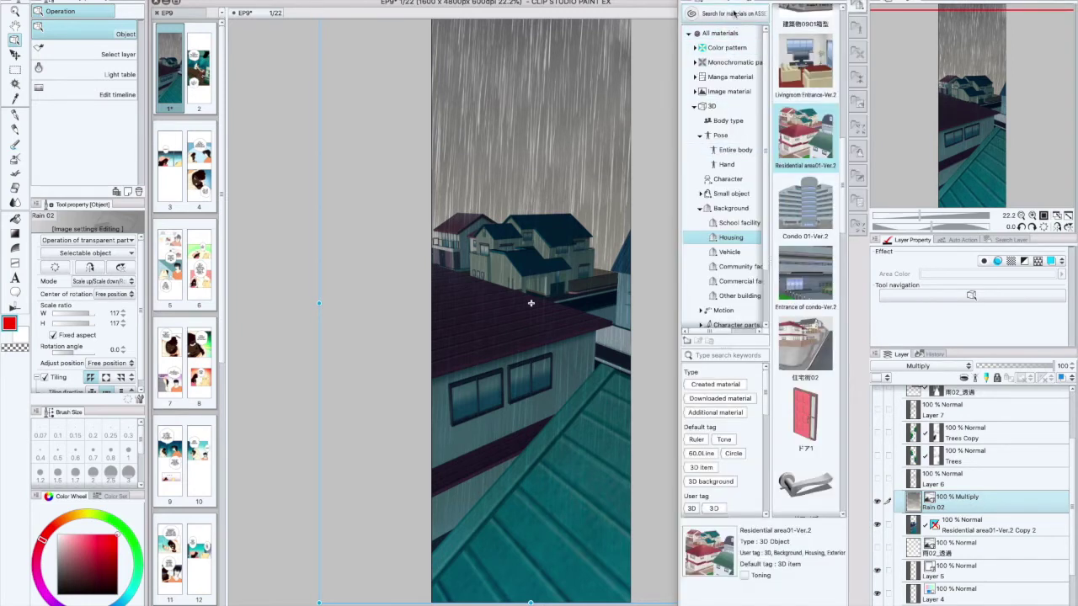
Browse the Color pattern materials, previewing the rain texture and Background patterns.
click(700, 208)
click(696, 48)
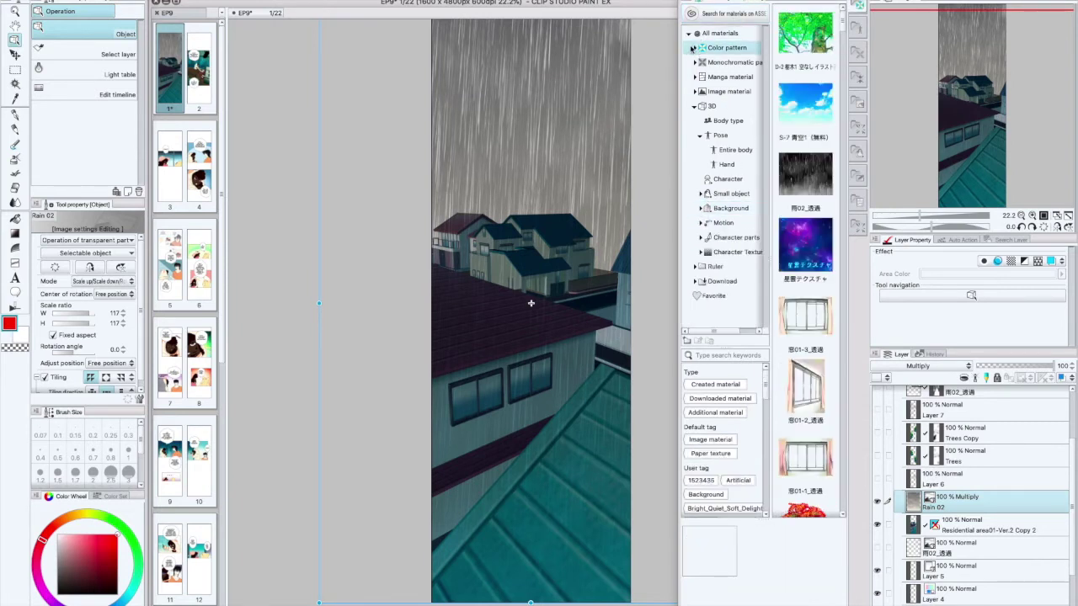
click(695, 48)
click(810, 189)
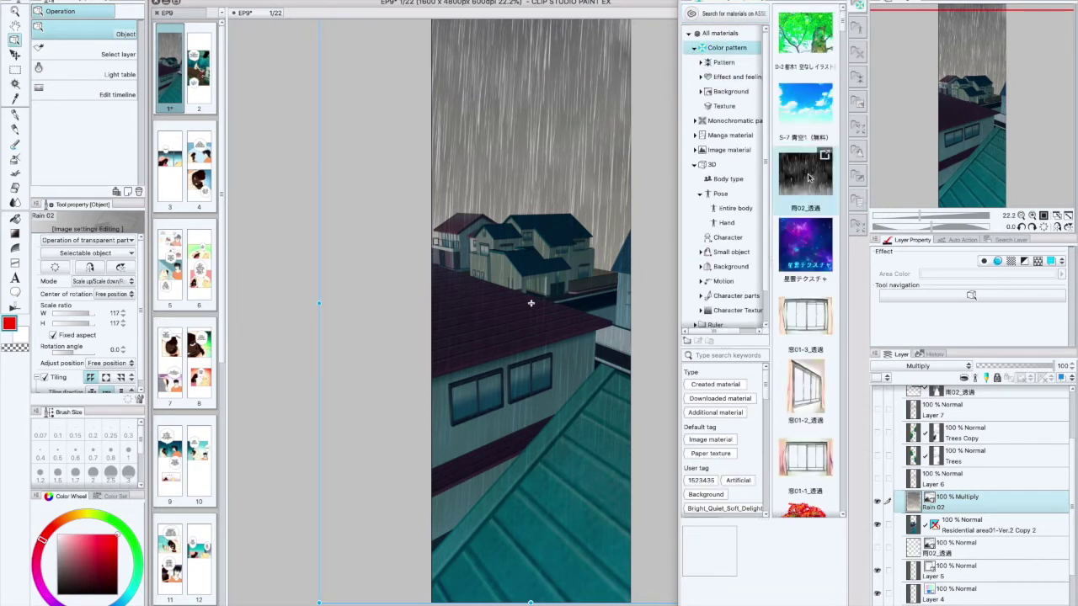
click(726, 91)
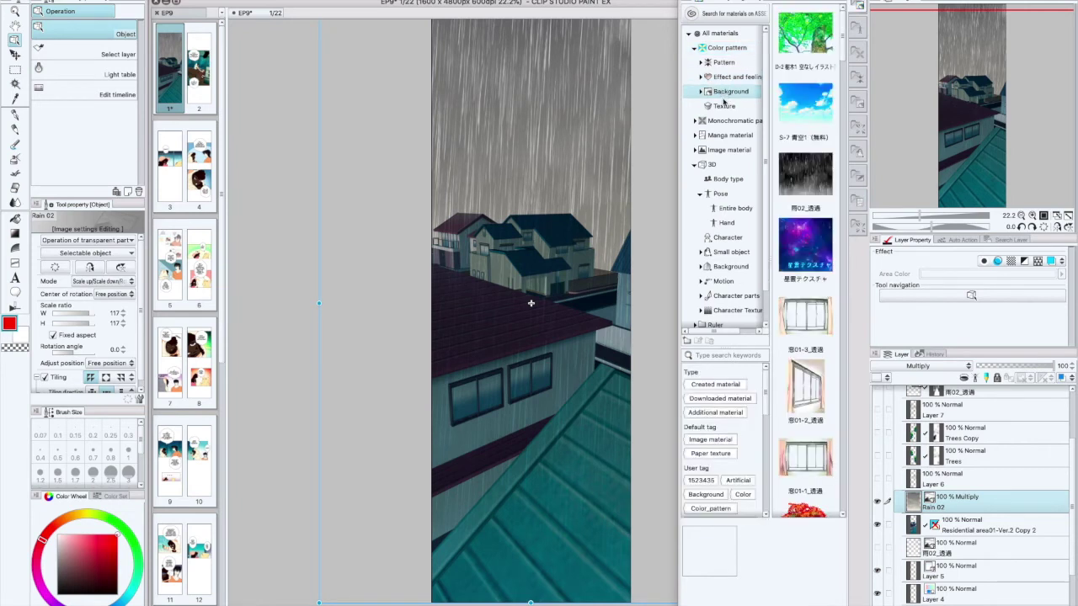
scroll(840, 43, down, 3)
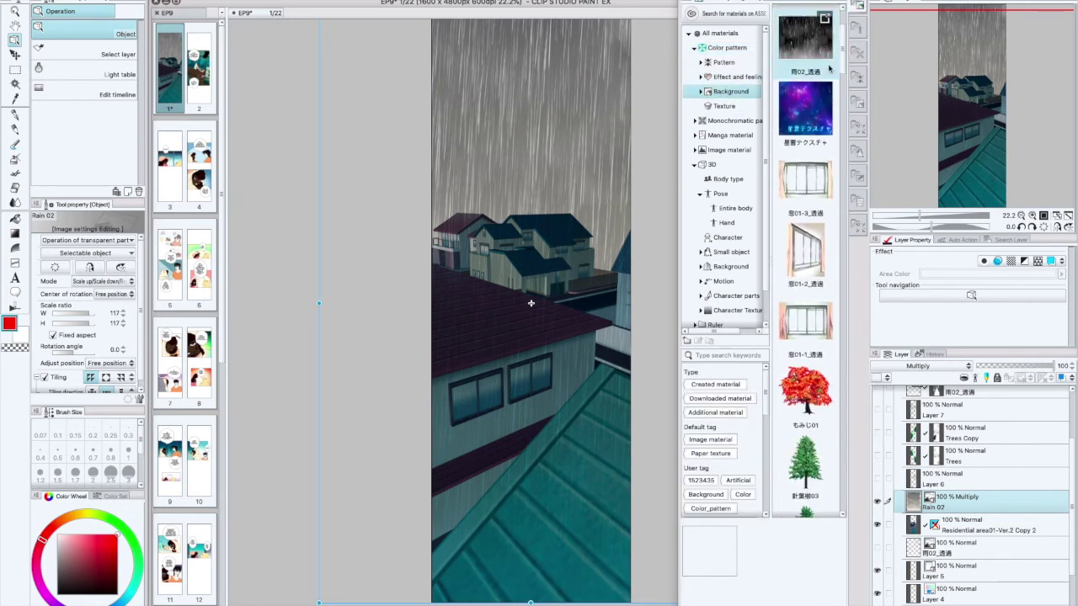
click(694, 48)
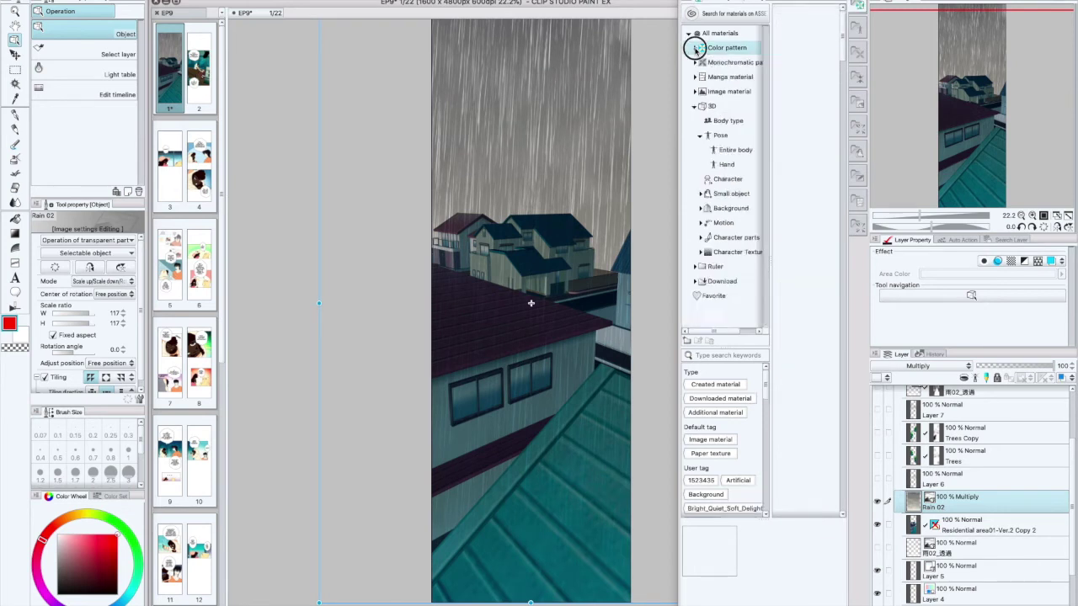
Browse Image material > Illustration > Nature, then collapse the groups and close the library.
click(695, 92)
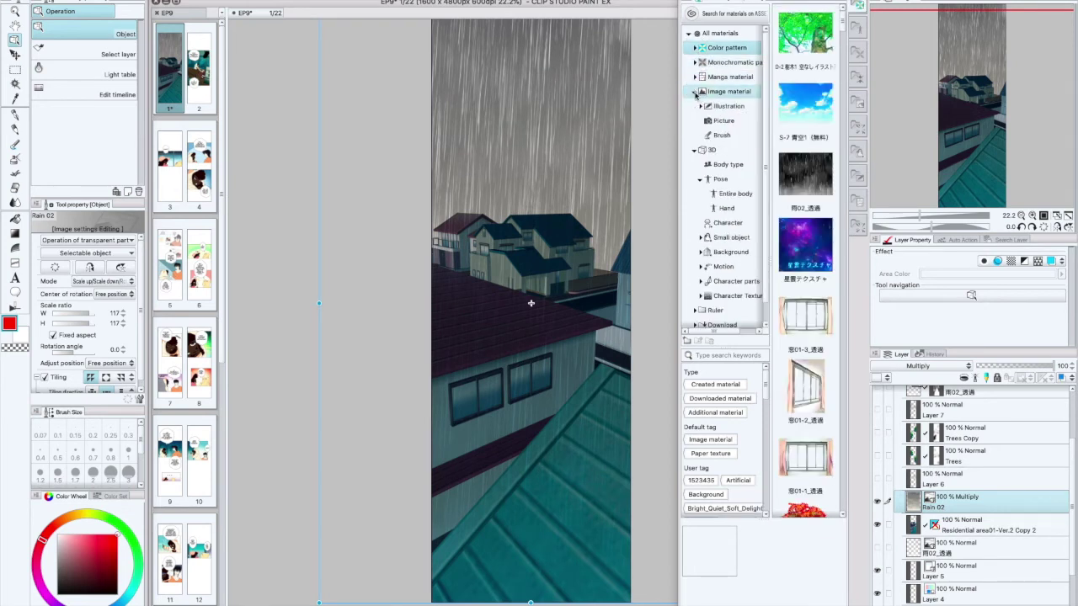
click(699, 107)
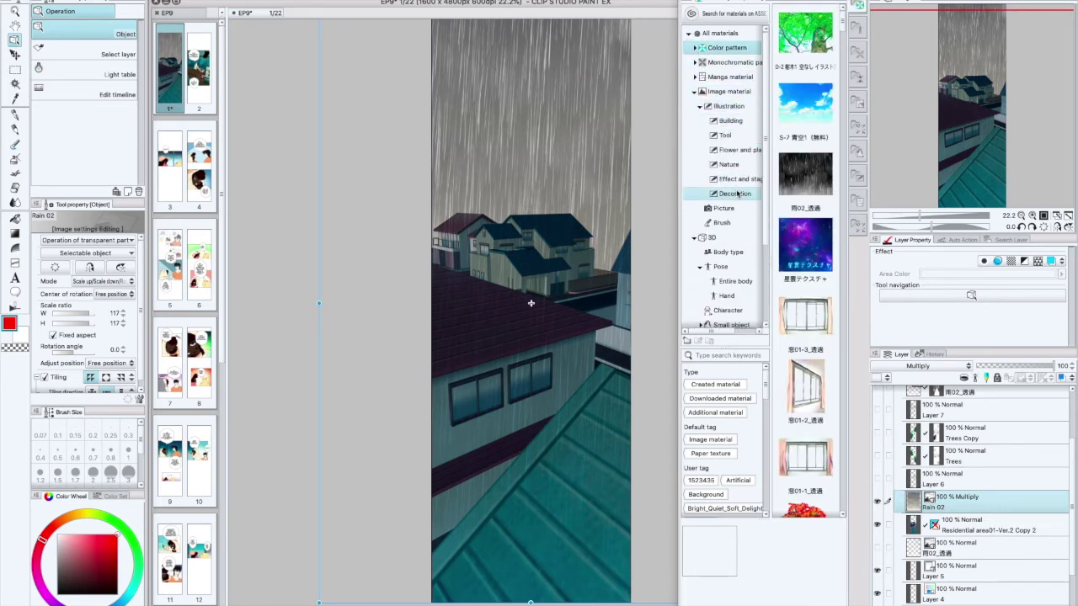
click(732, 165)
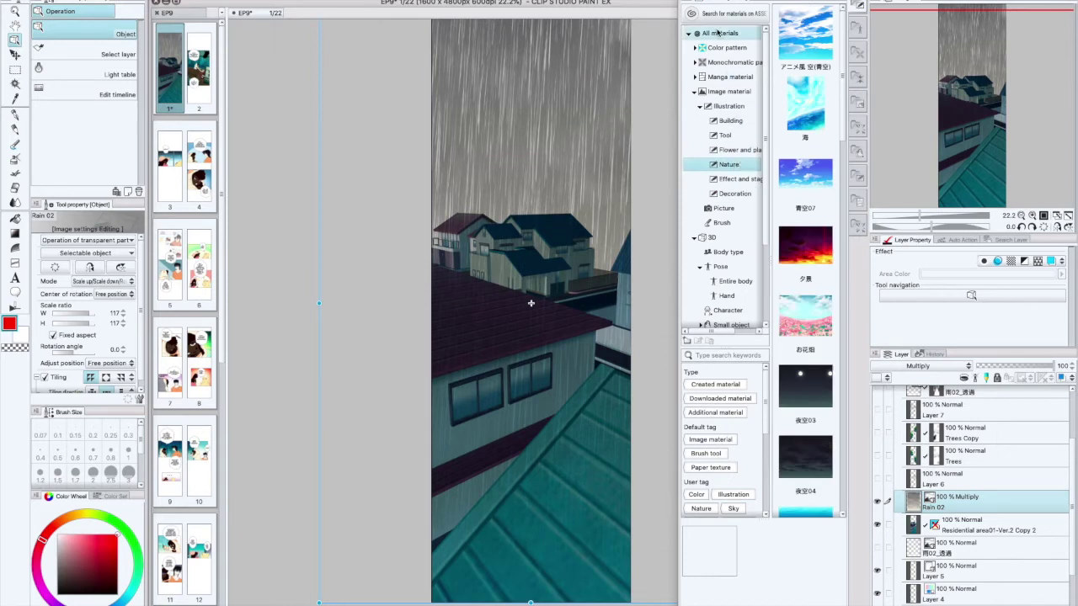
click(689, 34)
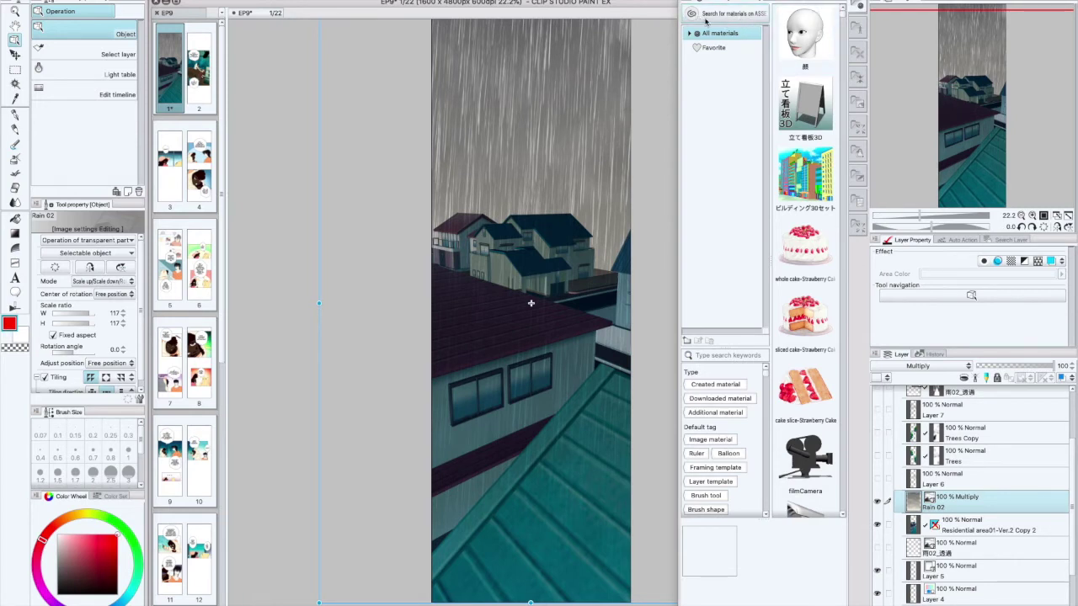
click(845, 5)
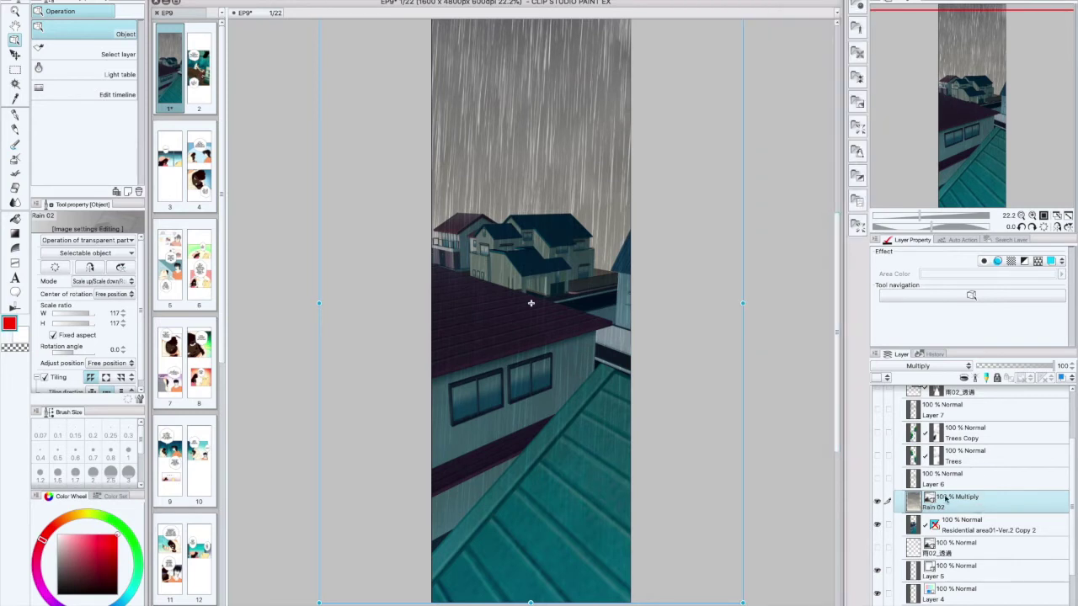
click(939, 365)
click(889, 53)
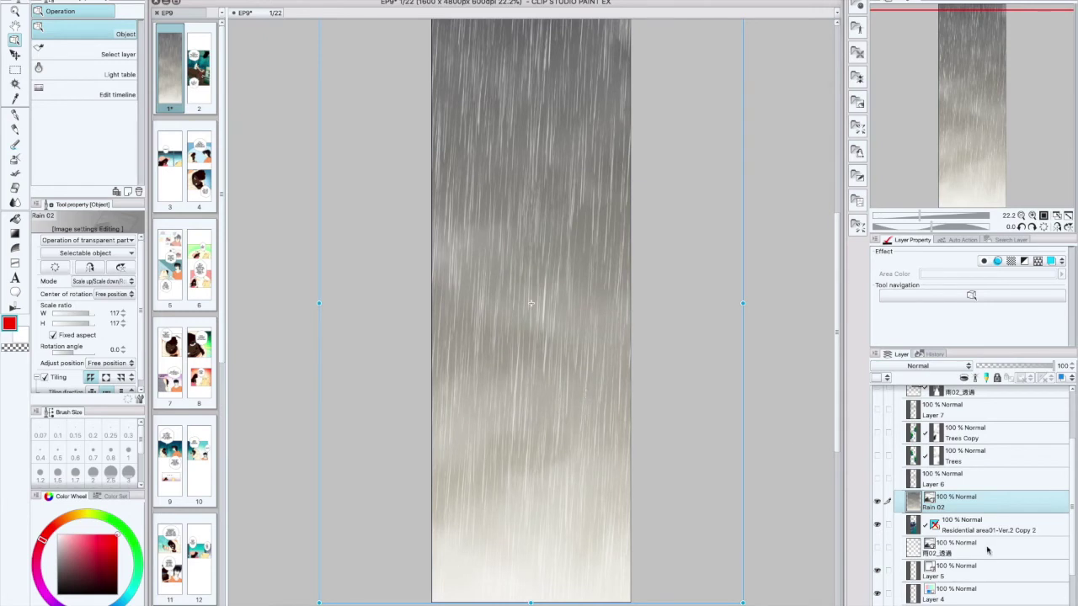
click(916, 366)
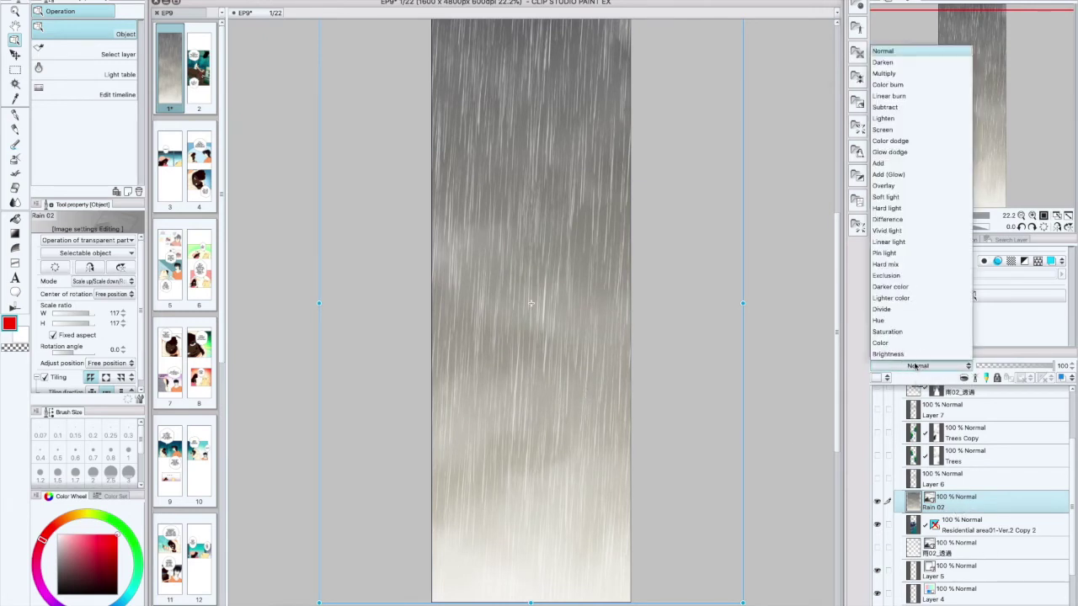
click(884, 74)
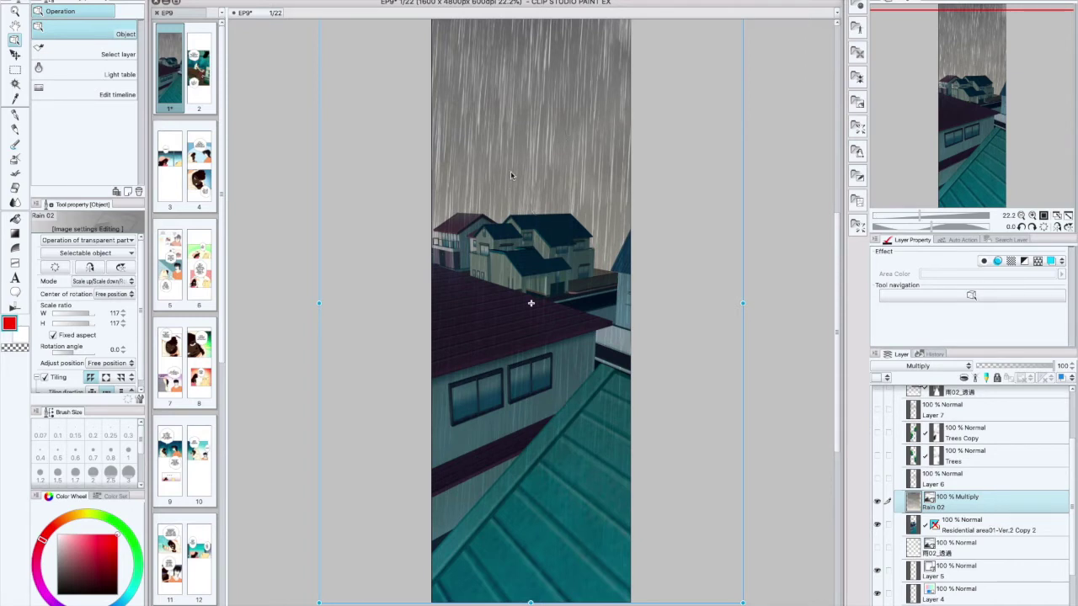
scroll(835, 294, up, 2)
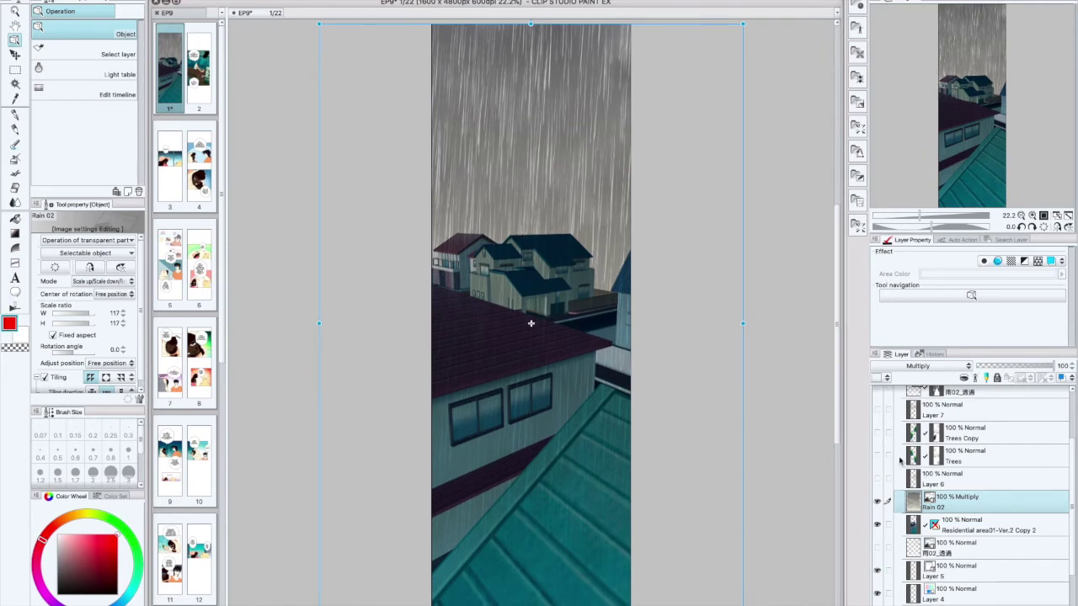
click(976, 461)
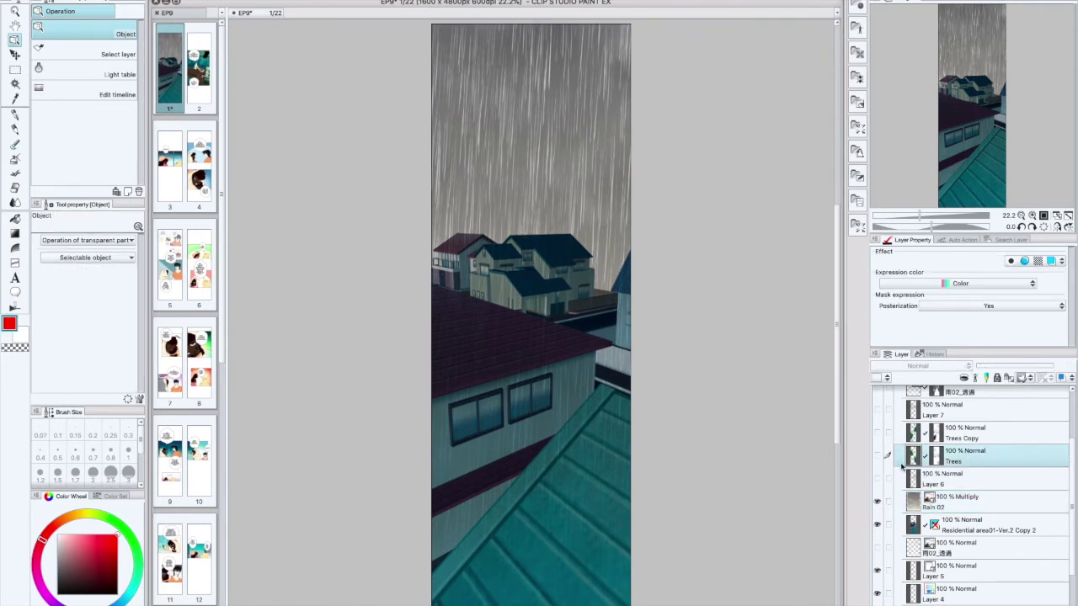
Show the Trees and Trees Copy layers and browse the 3D material categories in the library.
click(877, 456)
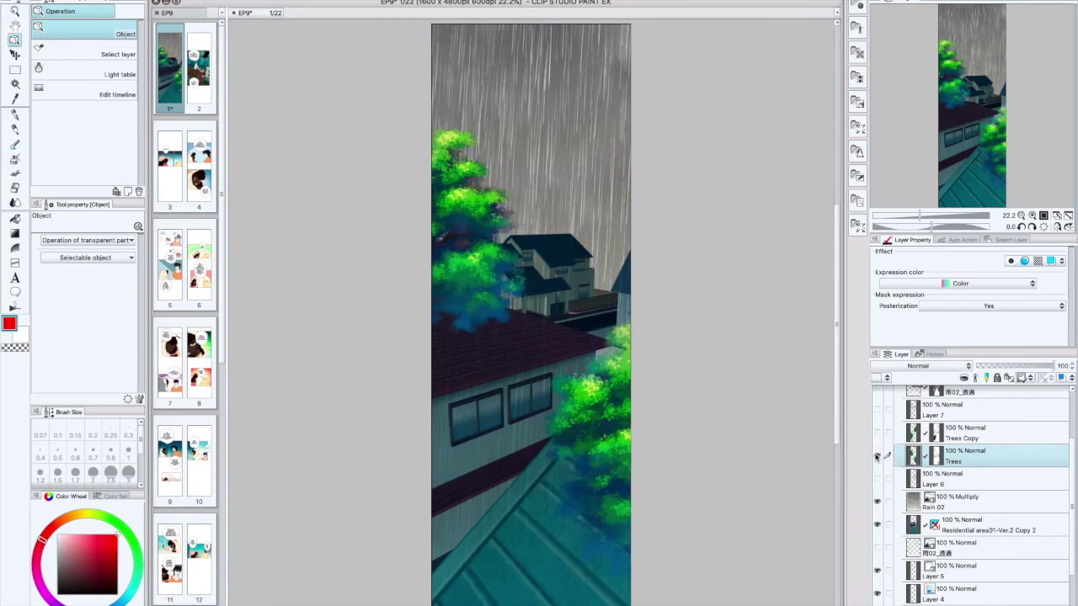
click(877, 433)
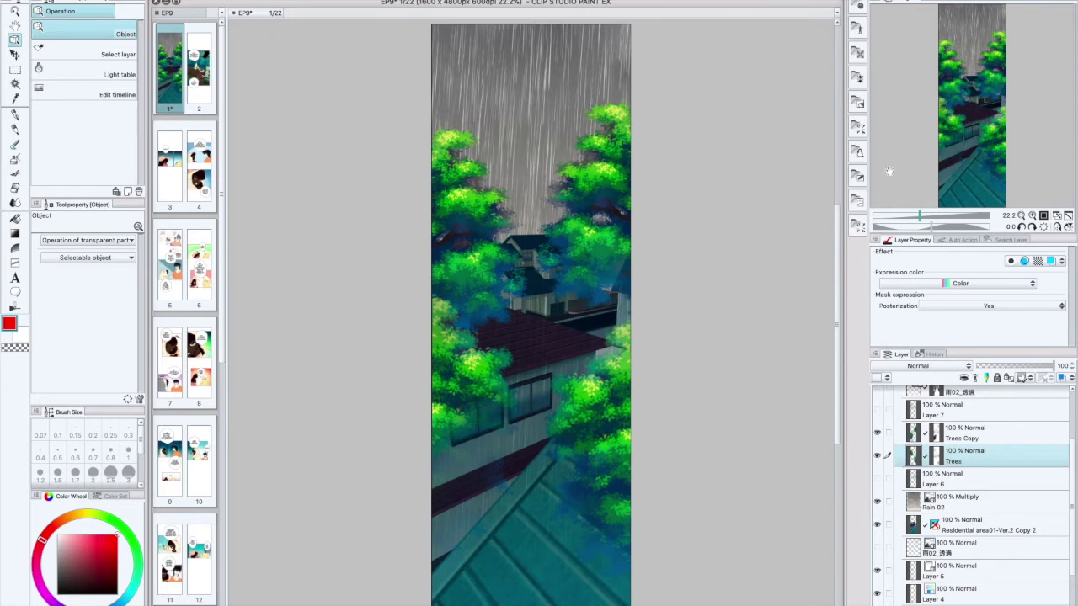
click(858, 53)
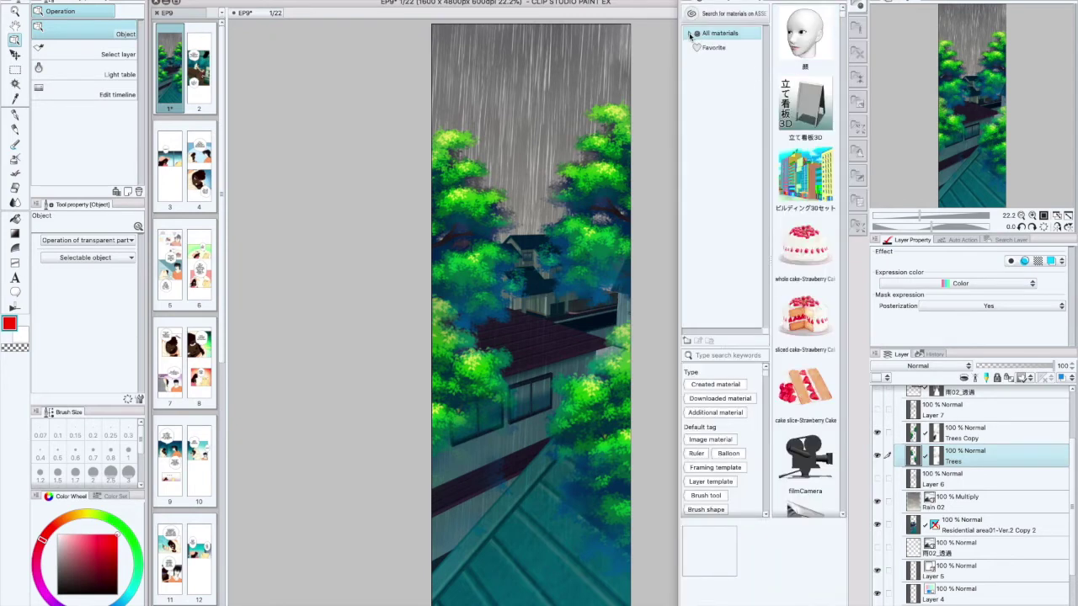
click(690, 33)
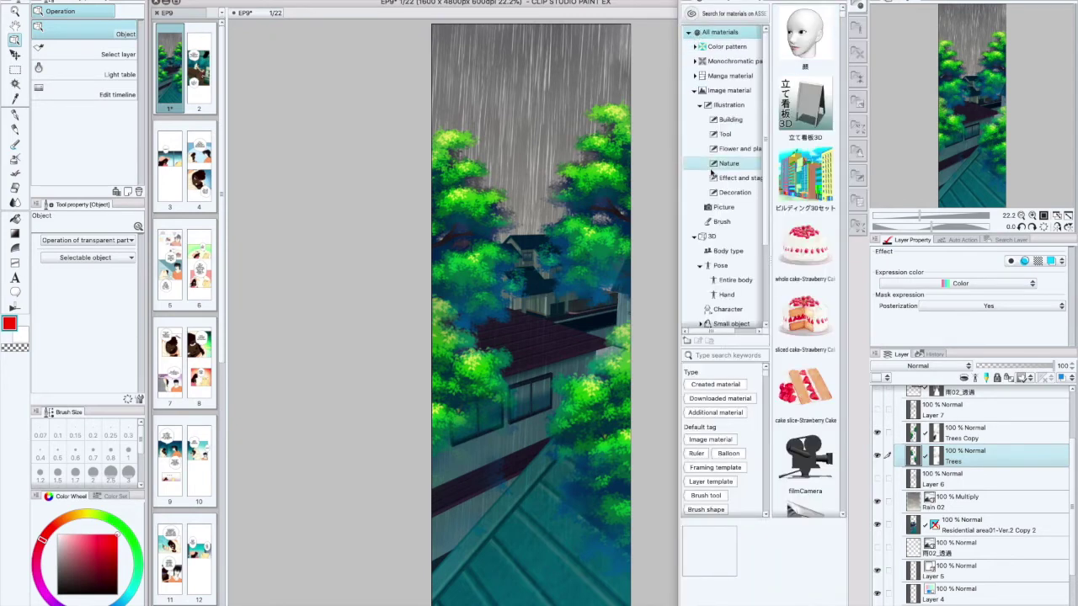
click(694, 92)
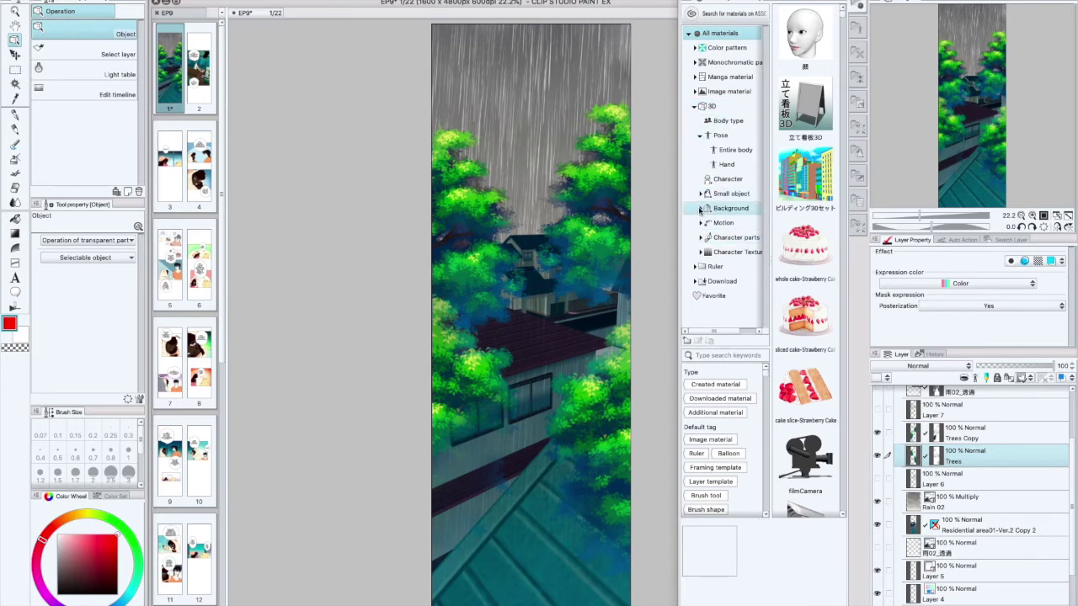
click(700, 210)
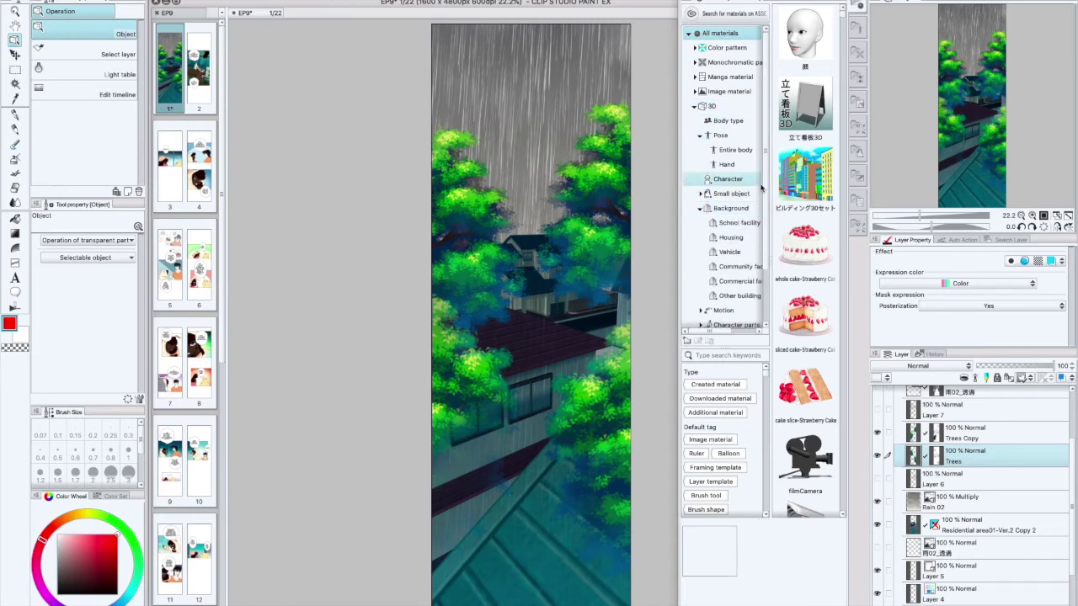
click(698, 210)
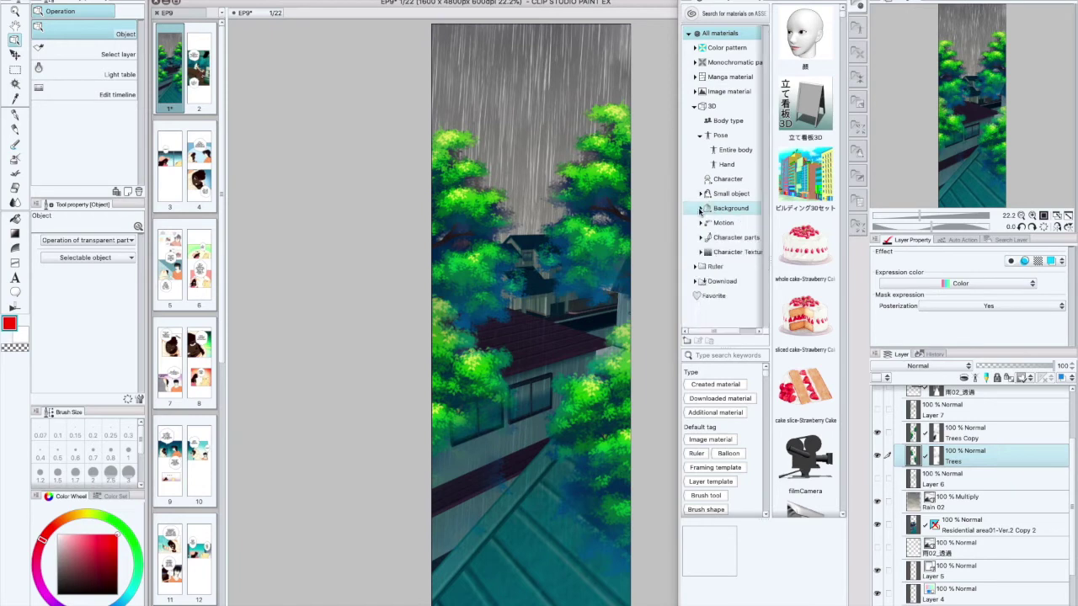
click(699, 107)
click(695, 107)
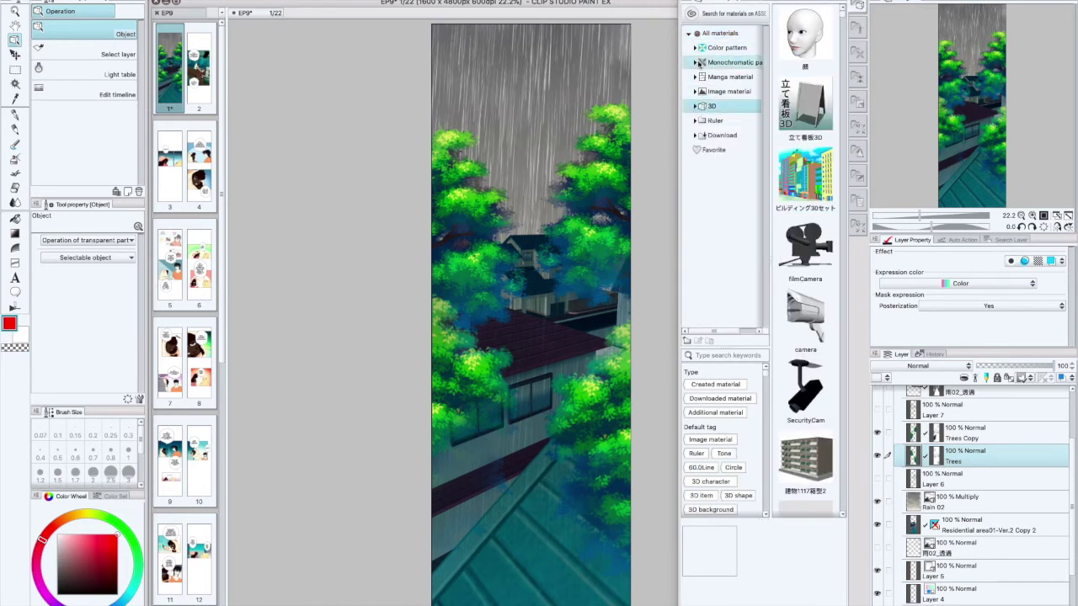
Browse the Color pattern Background nature patterns and the Image material Illustration nature materials.
click(694, 48)
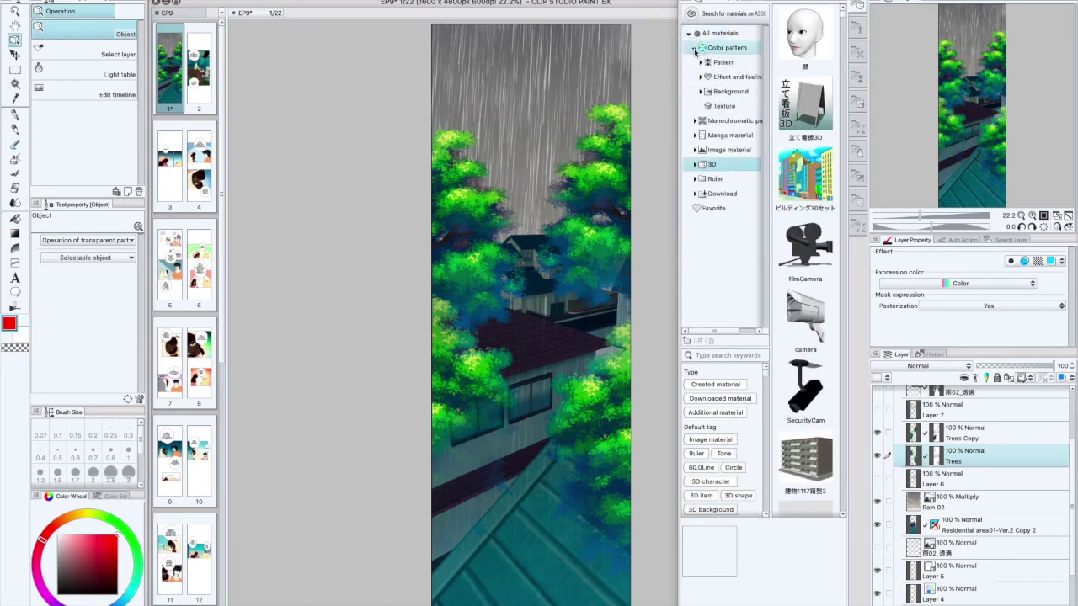
click(701, 91)
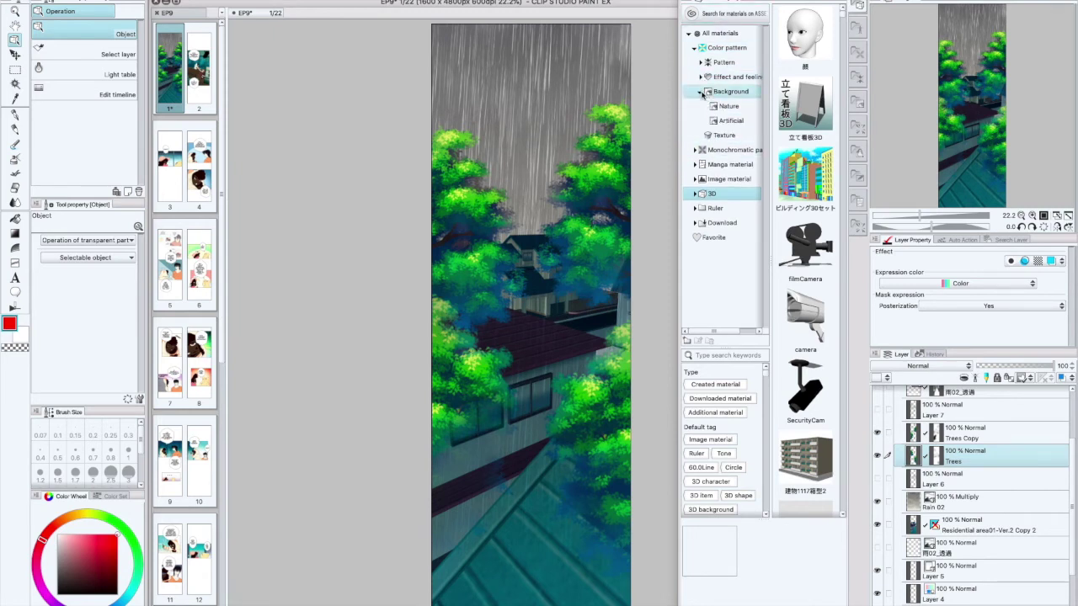
click(732, 106)
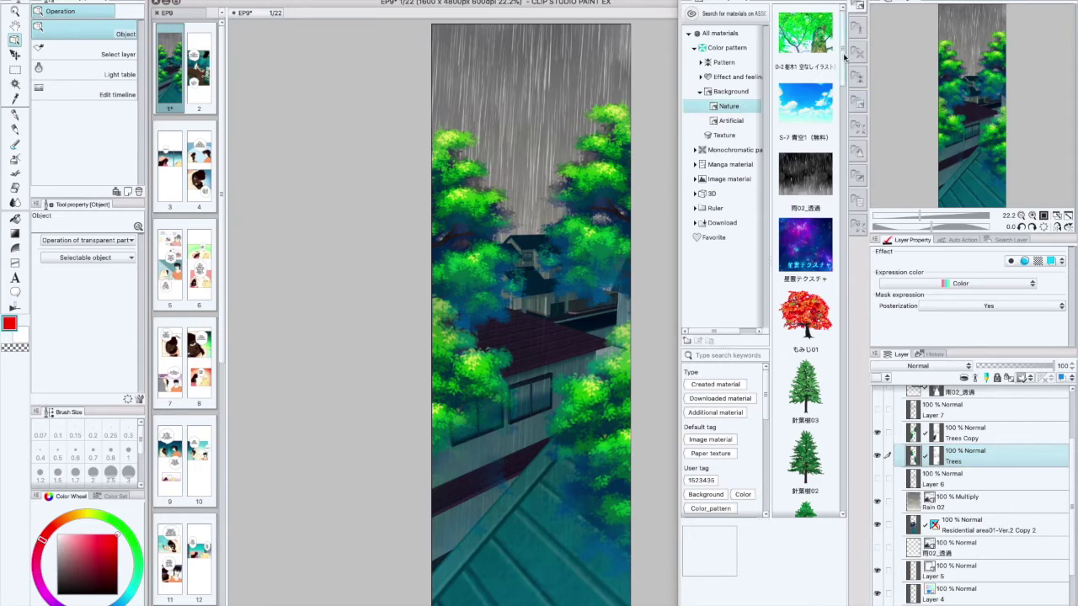
drag(844, 55, 844, 485)
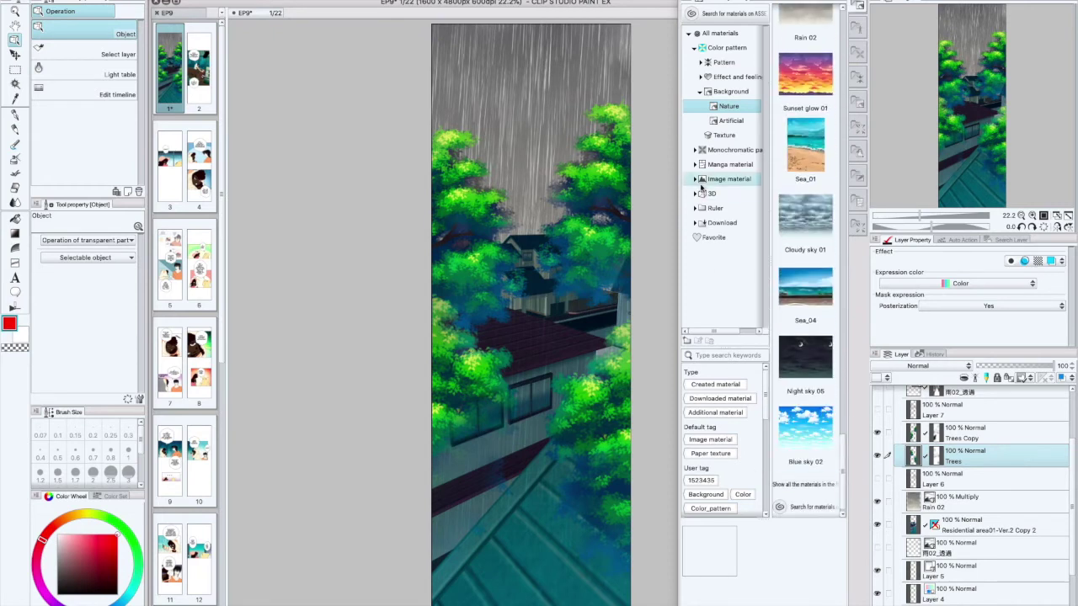
click(694, 178)
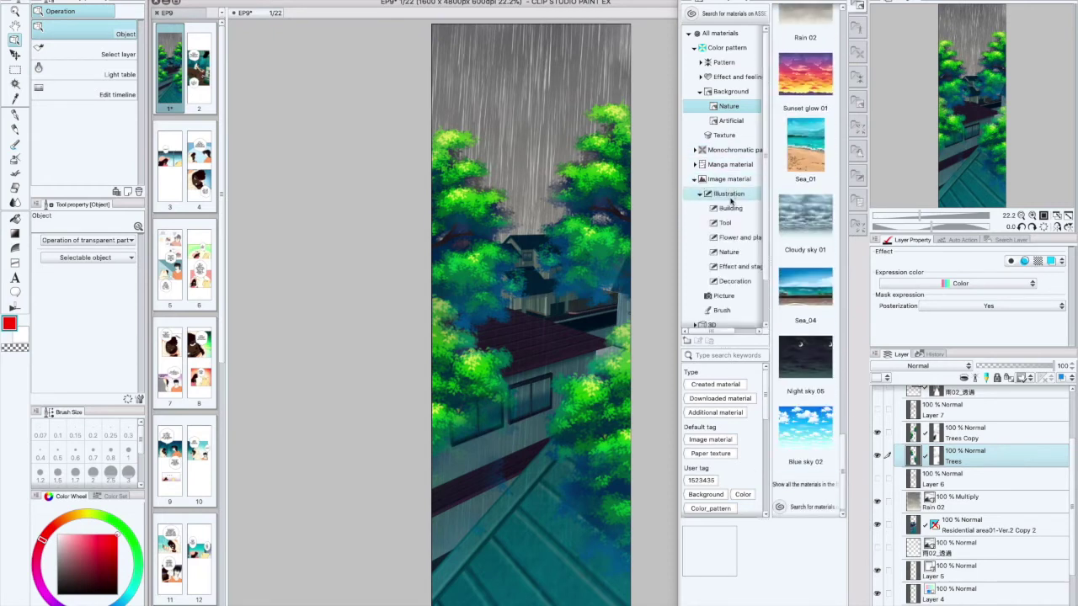
click(730, 252)
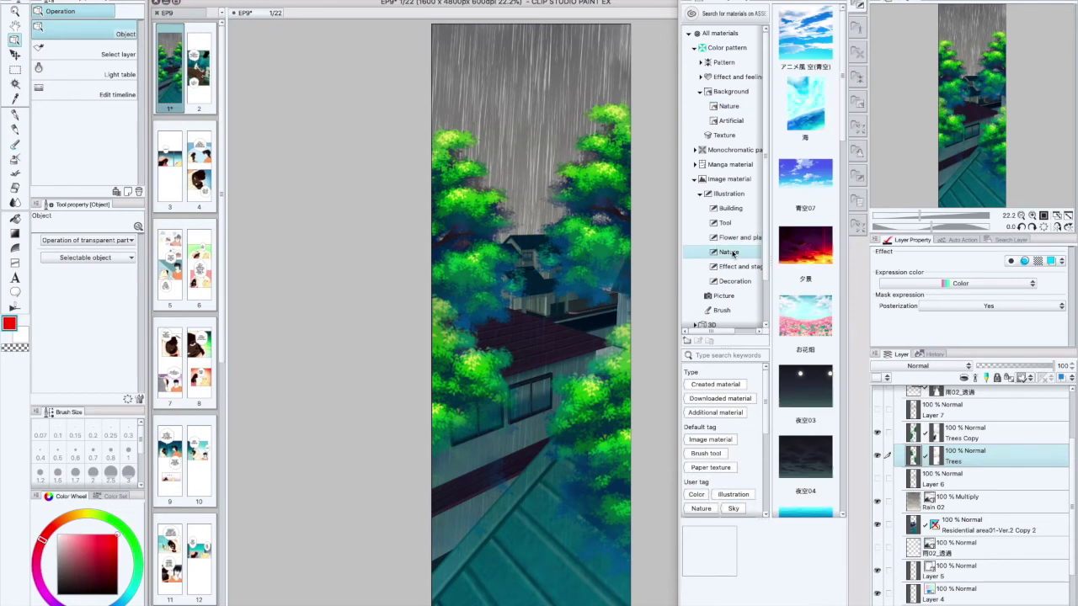
scroll(838, 250, down, 3)
drag(839, 250, 842, 486)
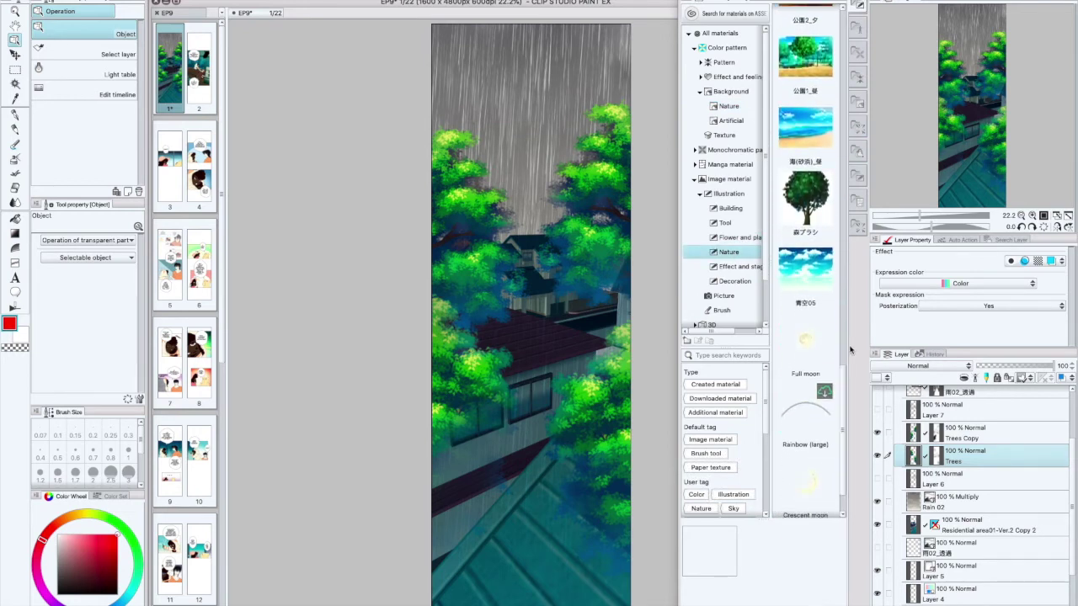
drag(841, 446, 840, 459)
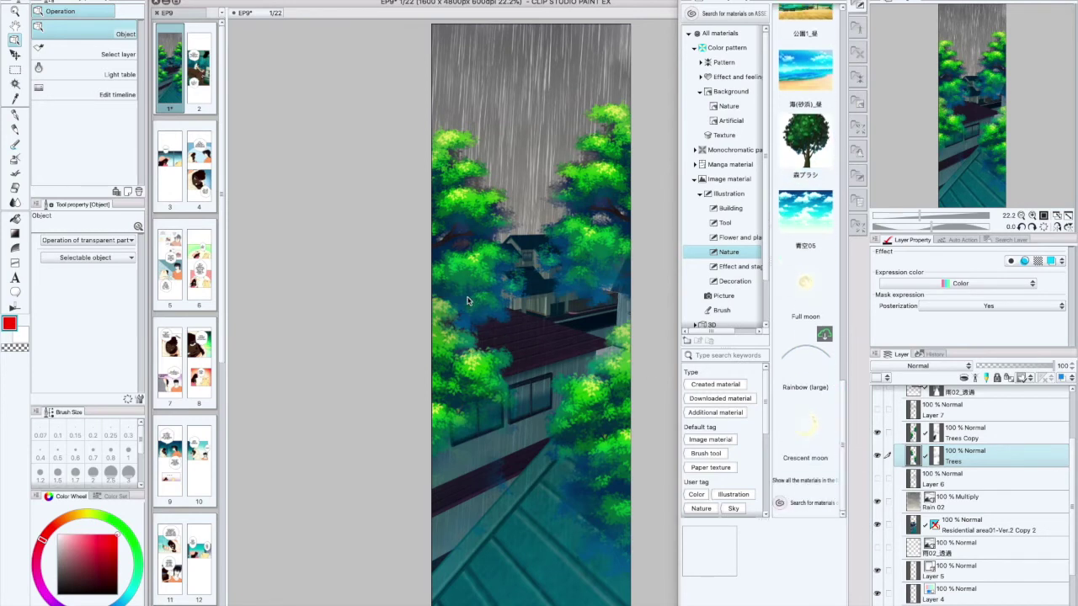
key(ctrl+z)
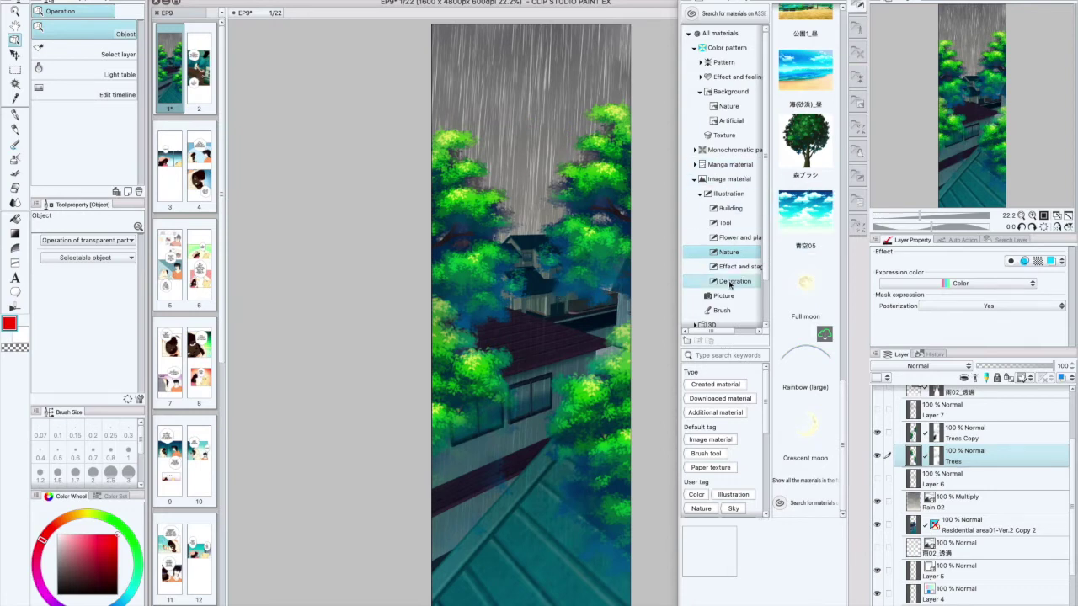
Drag the Trees material from Flower and plant illustrations into the middle of the panel.
click(730, 238)
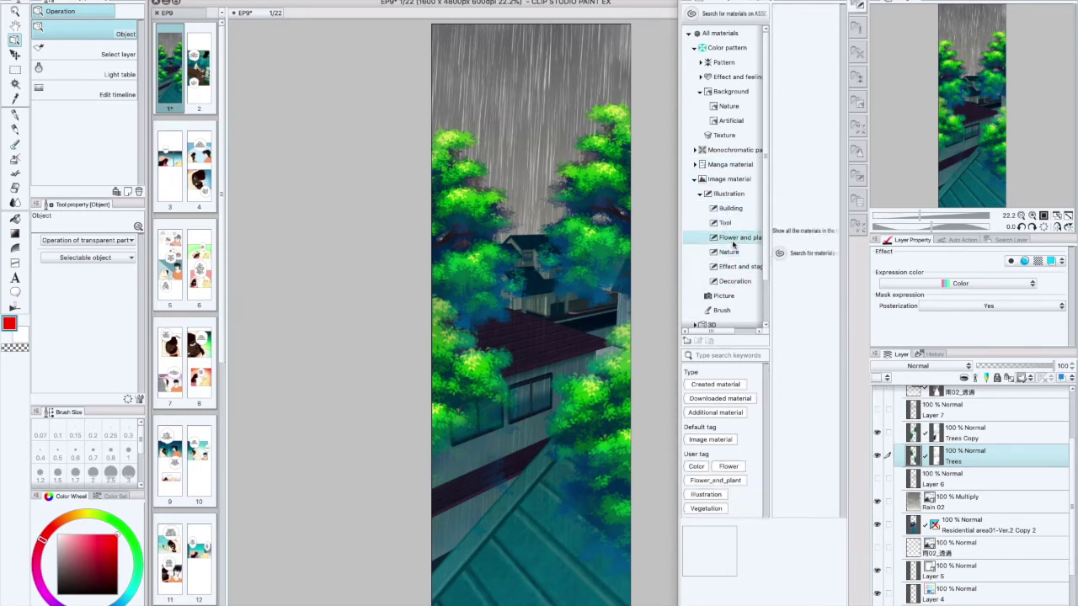
click(807, 53)
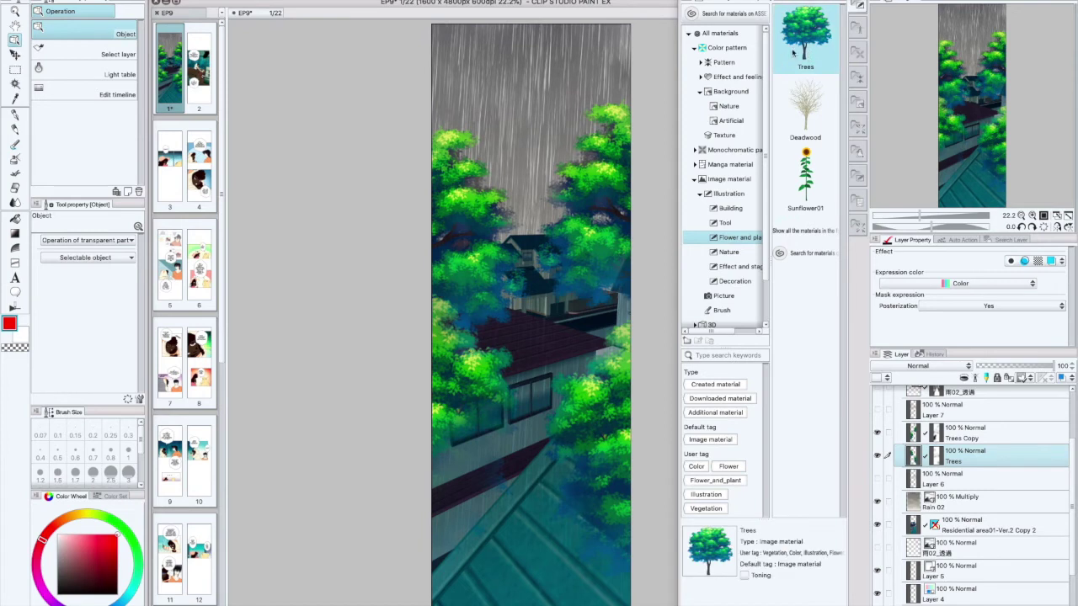
drag(805, 35, 532, 309)
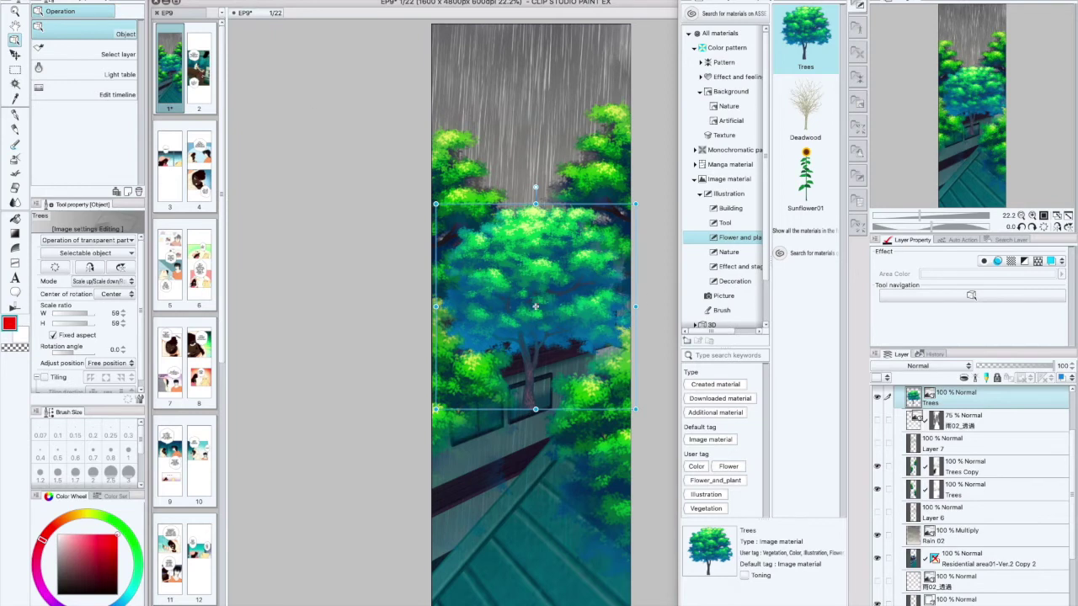
Rasterize the Trees layer and open its Color balance tonal correction.
right_click(976, 405)
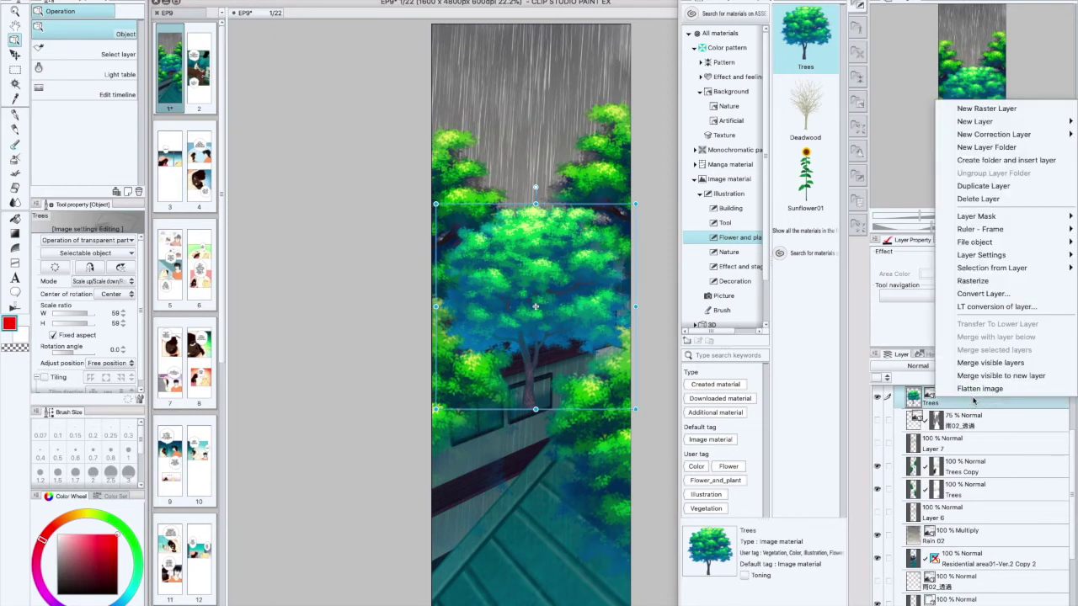
click(973, 281)
click(151, 2)
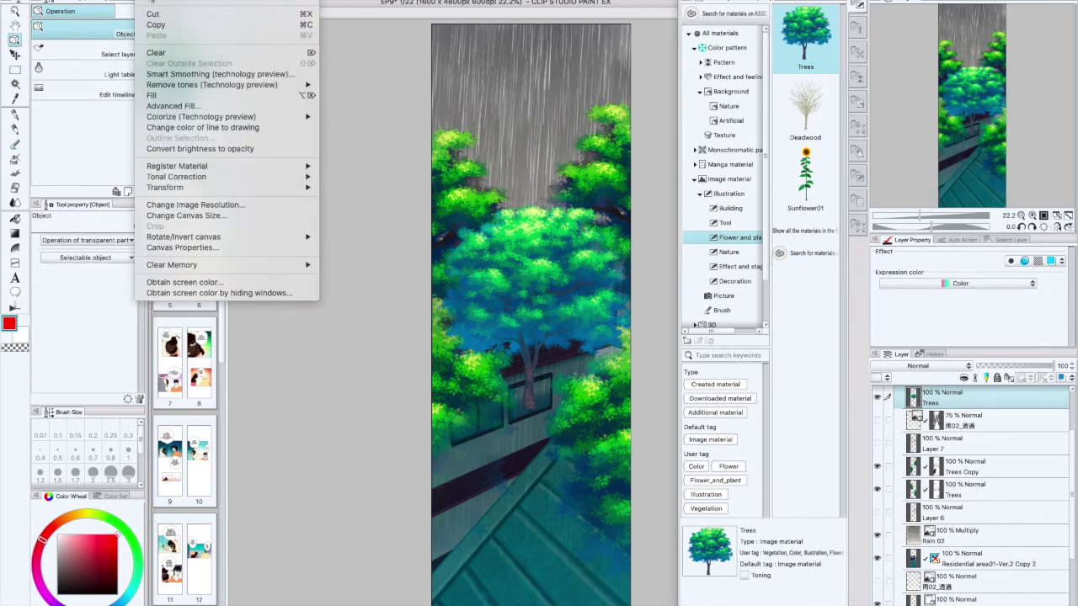
mouse_move(224, 178)
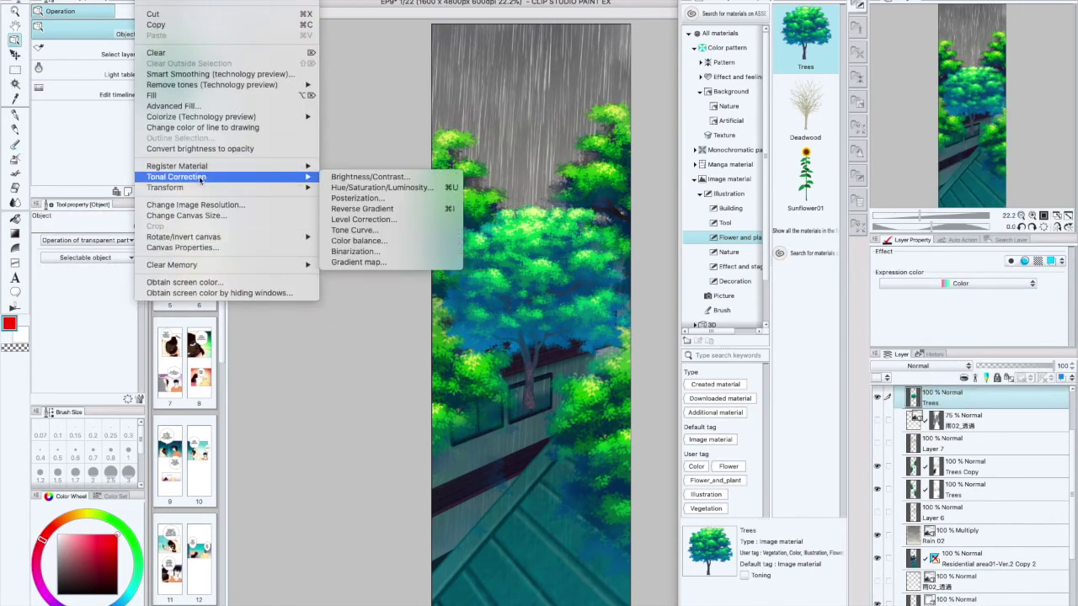
click(383, 242)
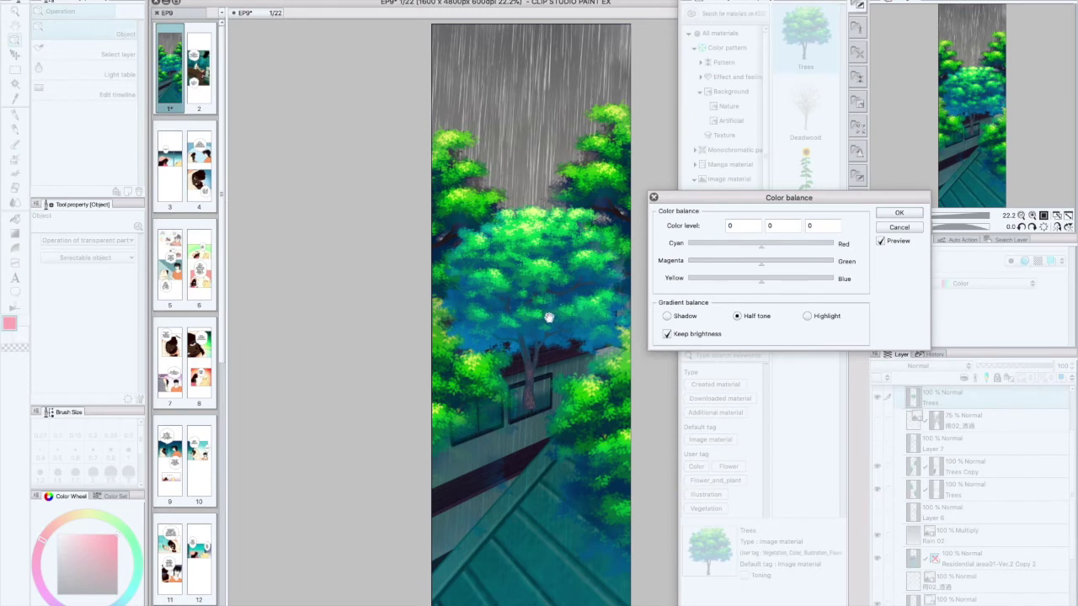
Shift the trees' midtones toward blue and cyan, then rebalance green and red.
drag(761, 283, 801, 282)
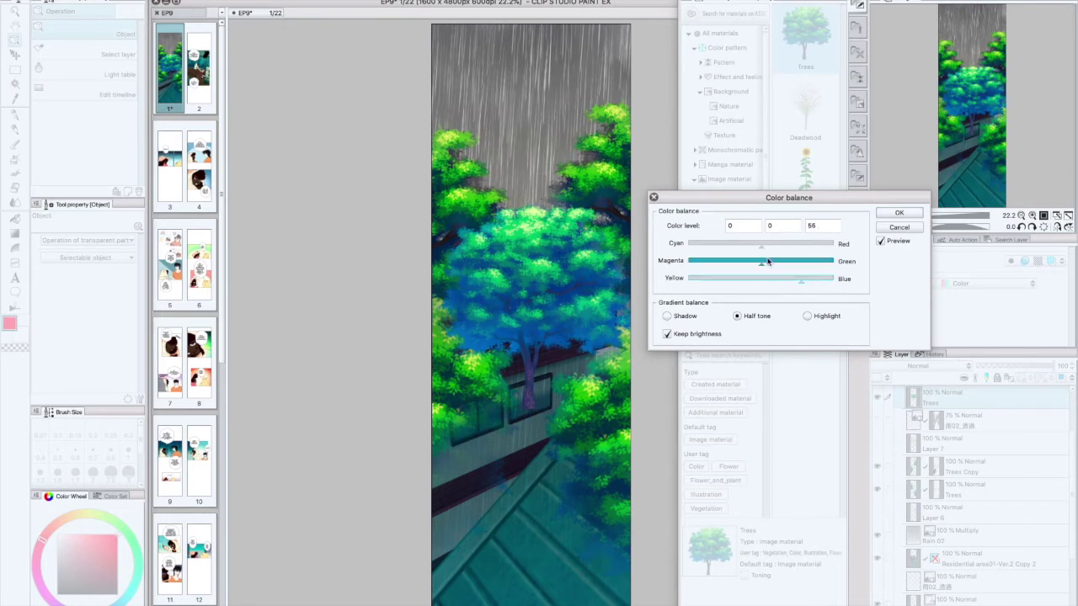
drag(761, 244, 785, 283)
click(667, 316)
click(738, 316)
click(801, 279)
click(797, 289)
drag(712, 246, 750, 283)
Tint the shadows by reducing cyan and green, then cancel the Color balance changes.
click(667, 316)
click(774, 249)
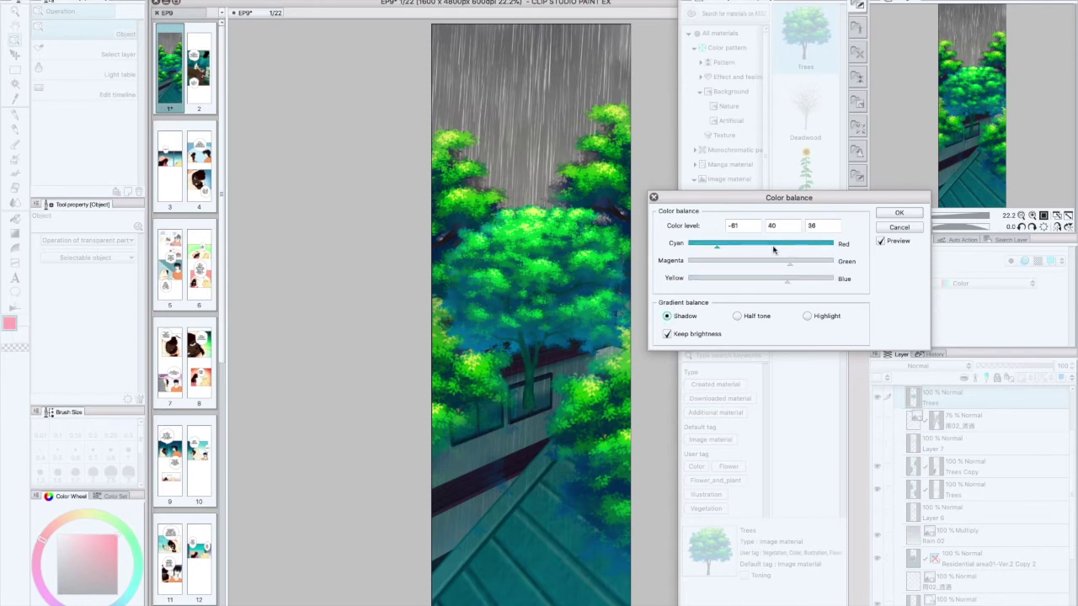
drag(715, 250, 770, 248)
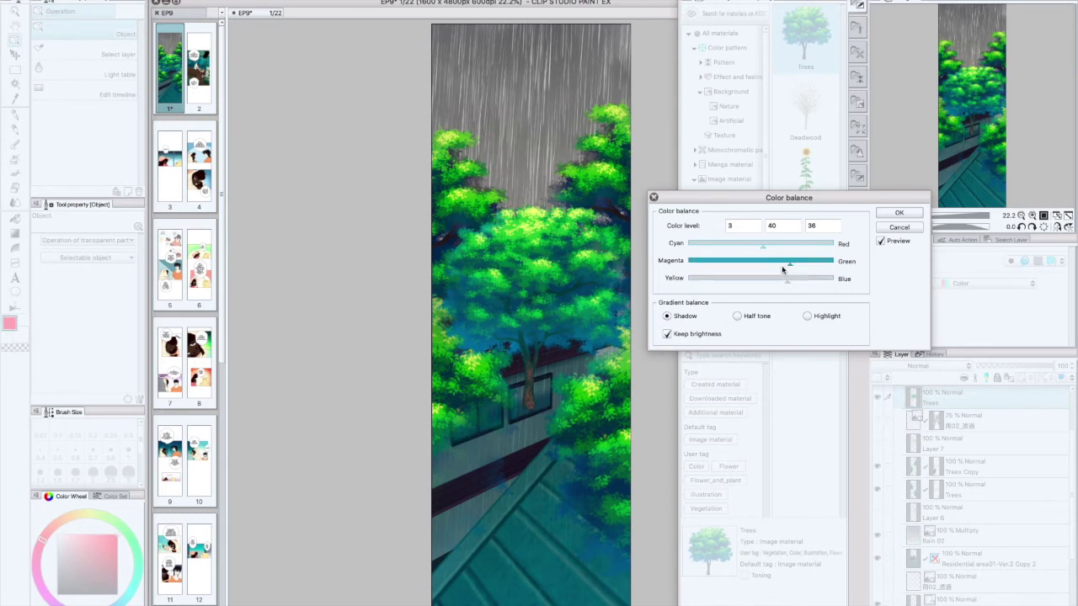
mouse_move(790, 265)
mouse_down()
mouse_move(756, 265)
mouse_move(789, 284)
mouse_up()
click(900, 227)
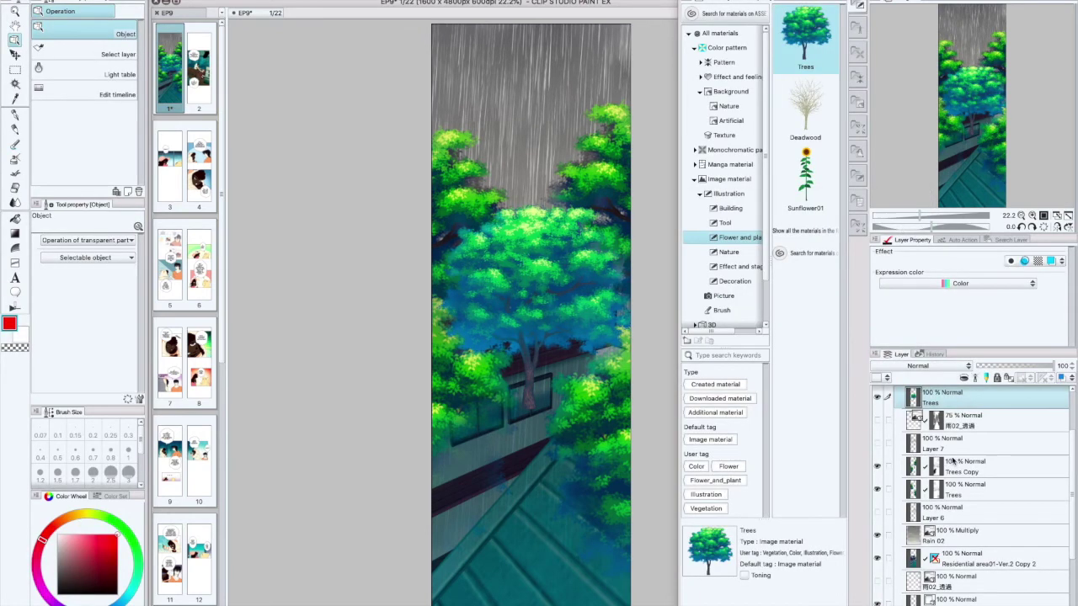
Delete the Trees layer.
key(Delete)
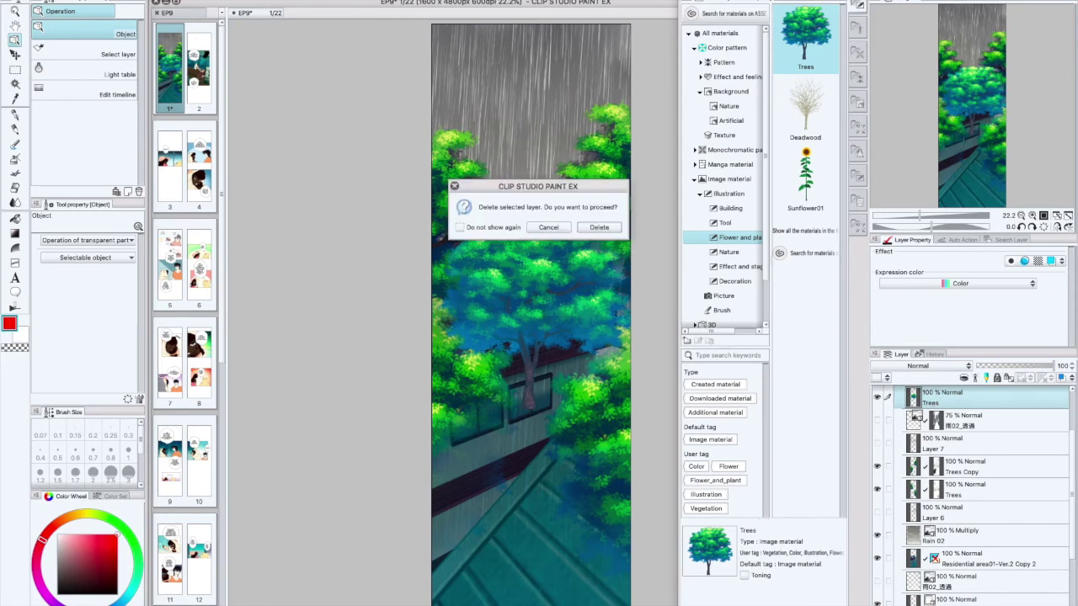
click(609, 226)
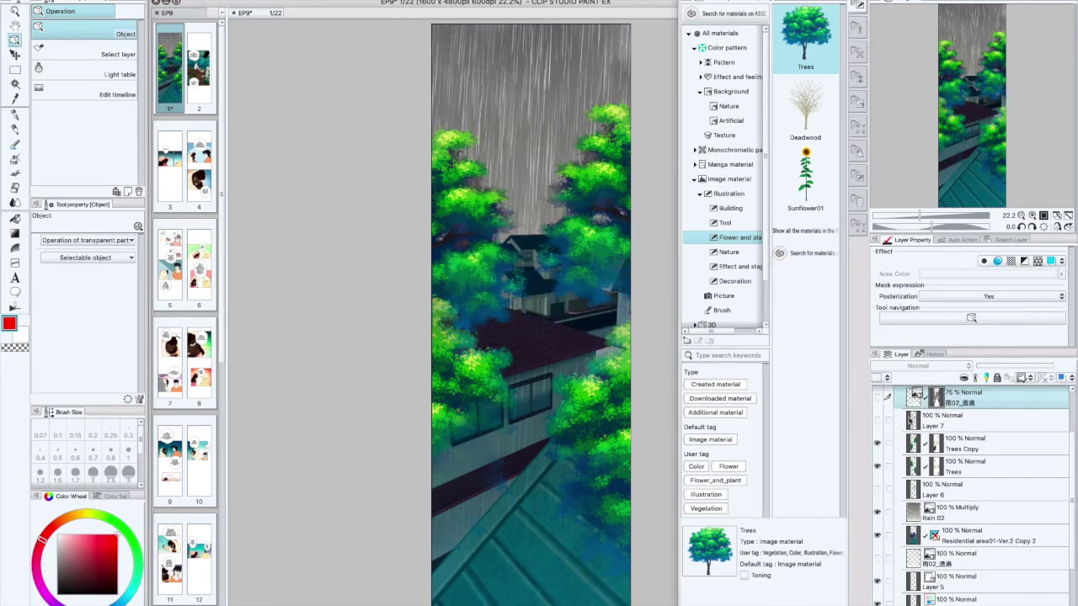
scroll(1011, 454, up, 3)
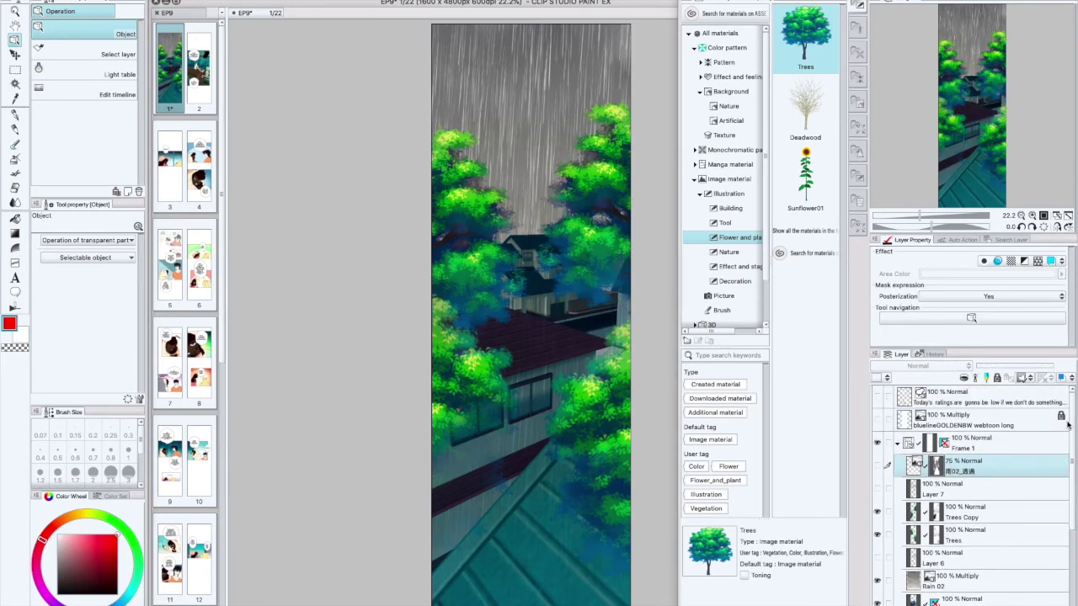
Make the 75% 雨02_透過 rain layer visible over the panel.
click(151, 0)
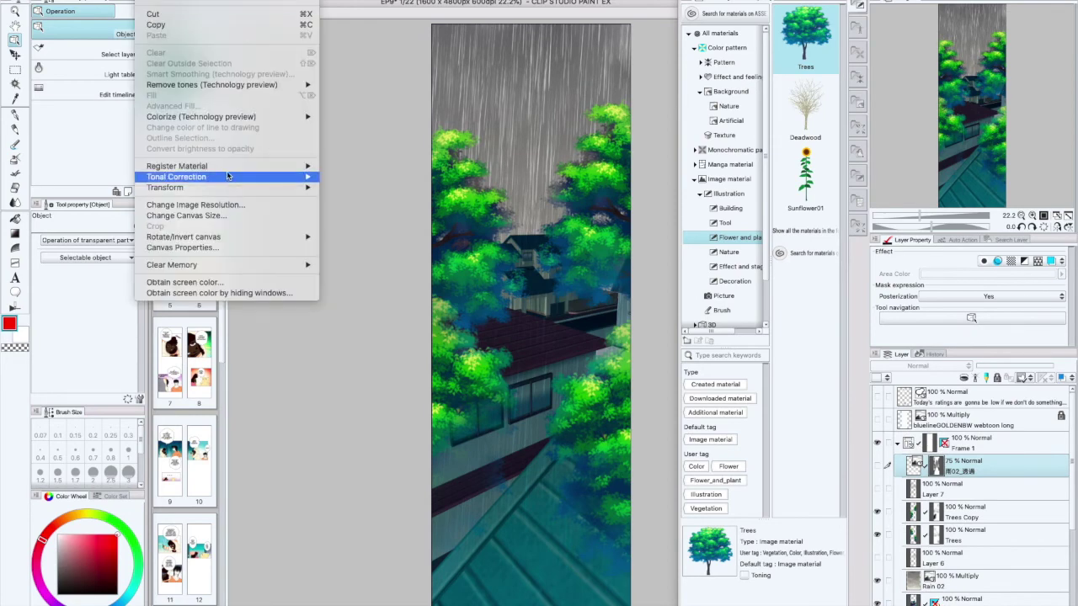
mouse_move(229, 179)
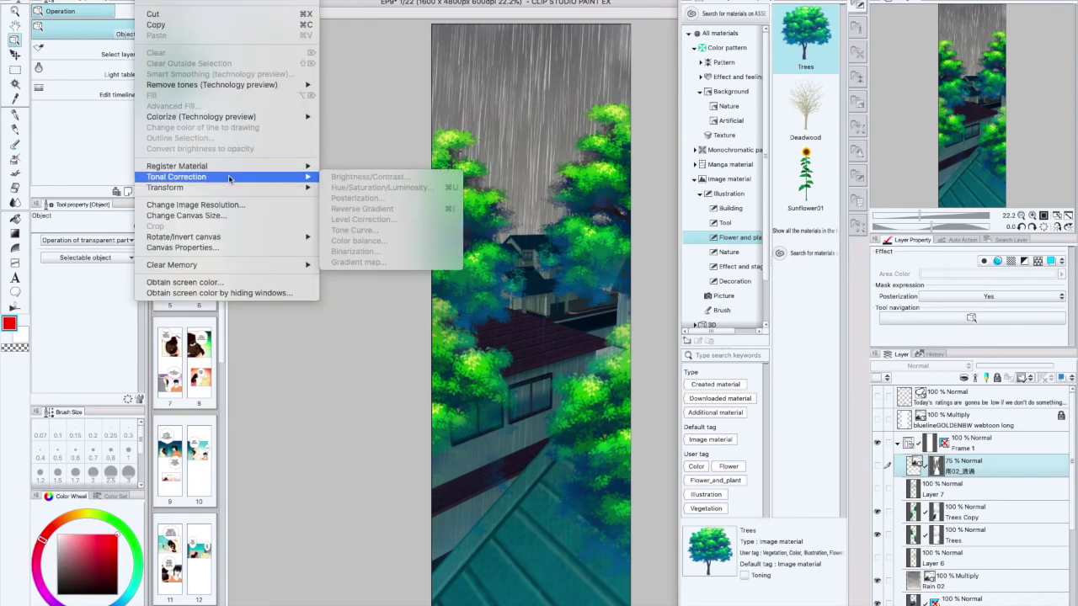
click(362, 349)
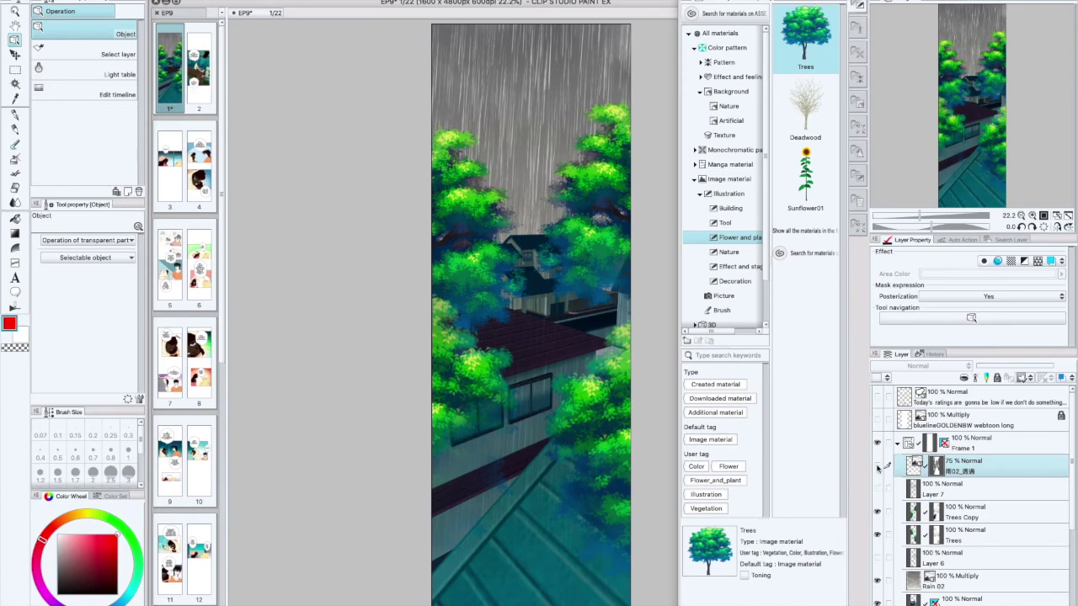
click(1018, 465)
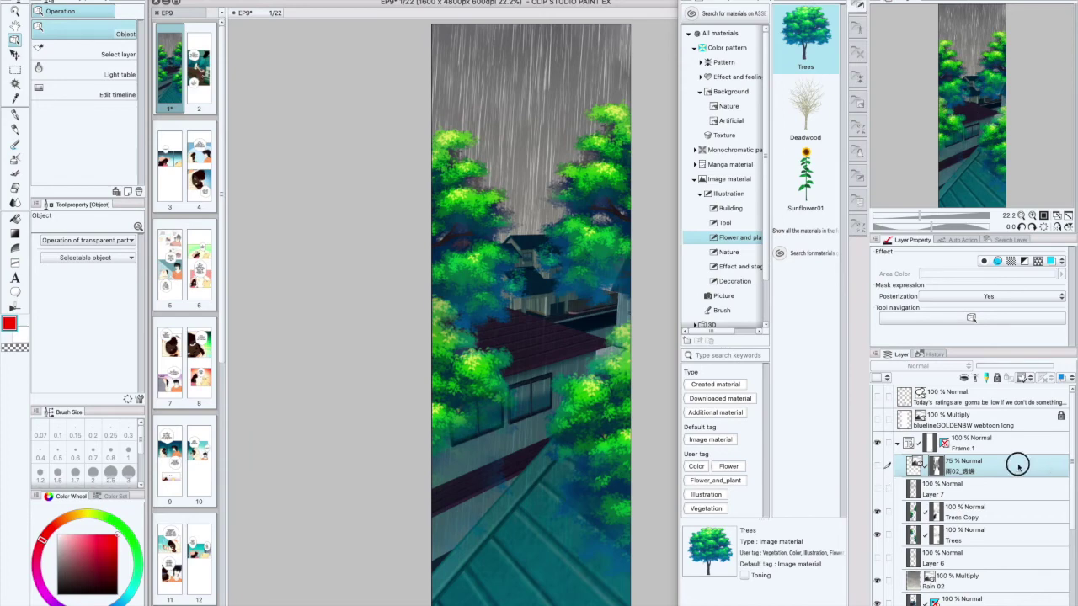
click(877, 468)
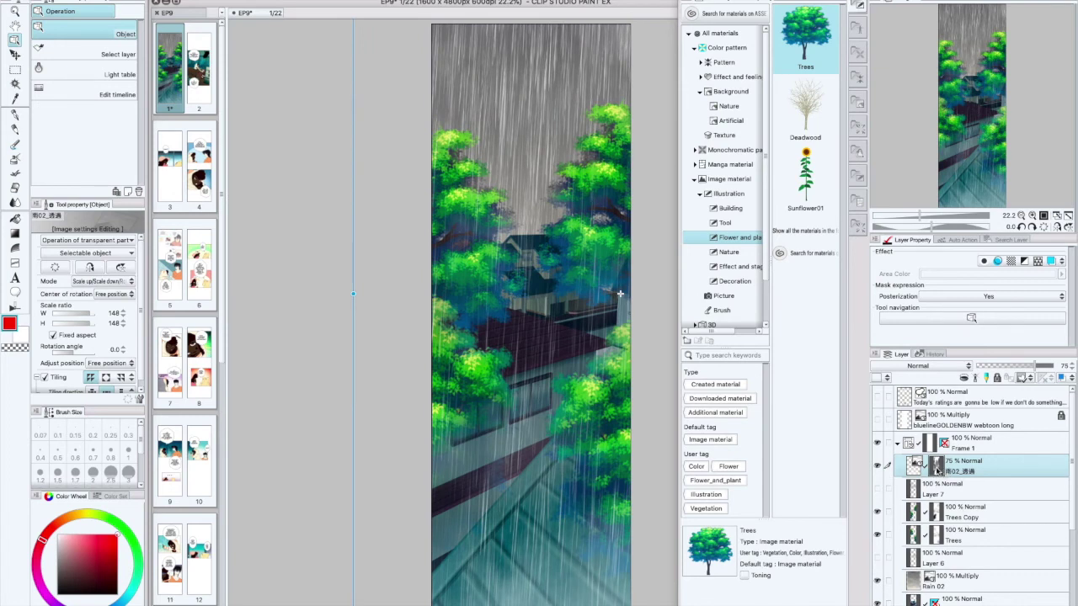
Place the 雨02_透過 rain material from Background > Nature onto the canvas at 76% opacity.
click(720, 98)
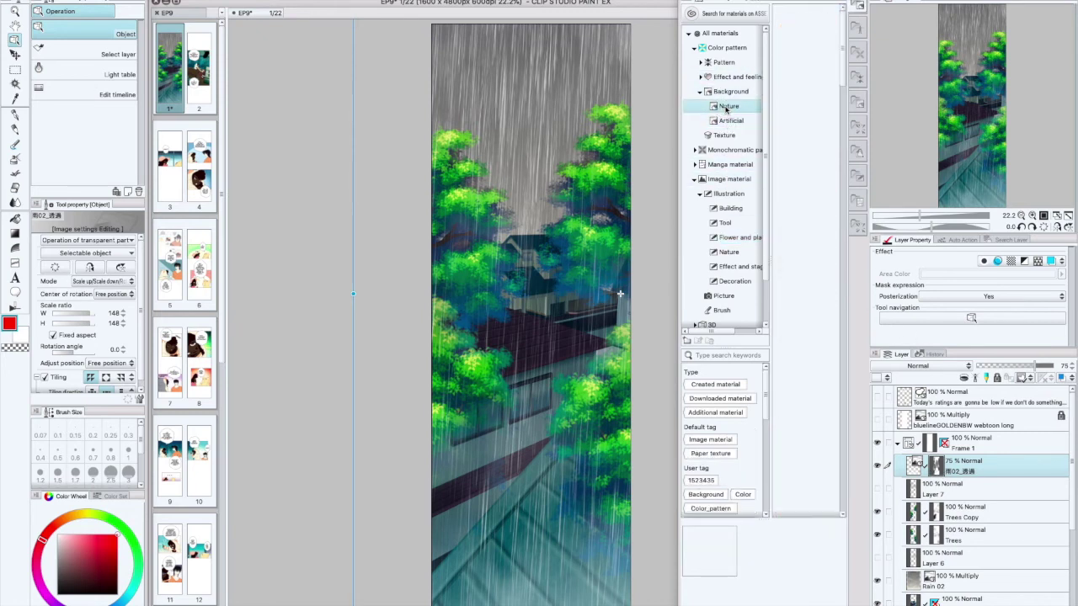
click(805, 181)
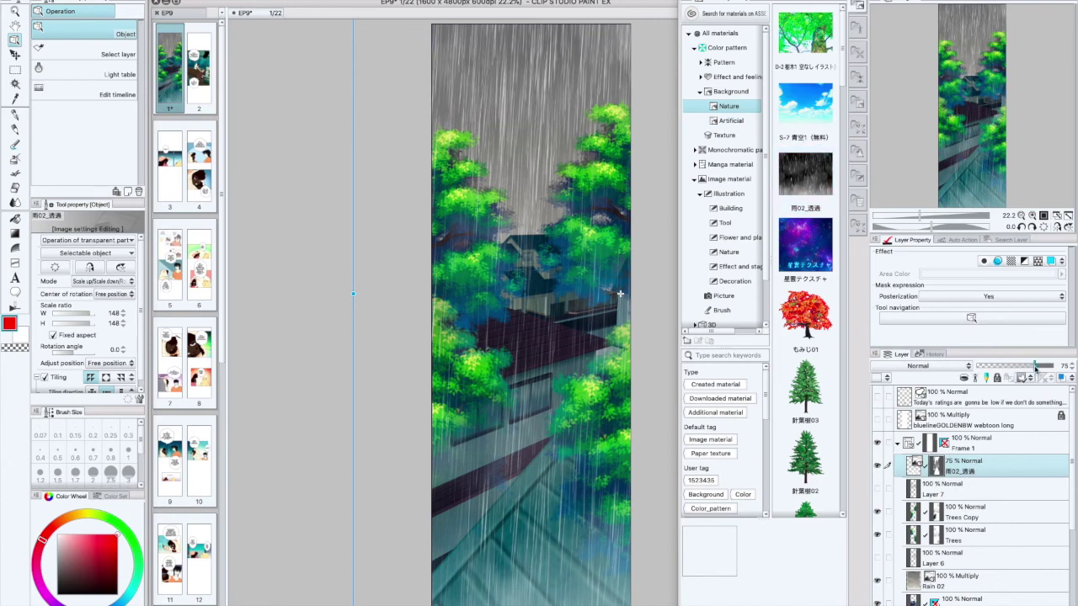
drag(1035, 368, 1066, 365)
click(925, 366)
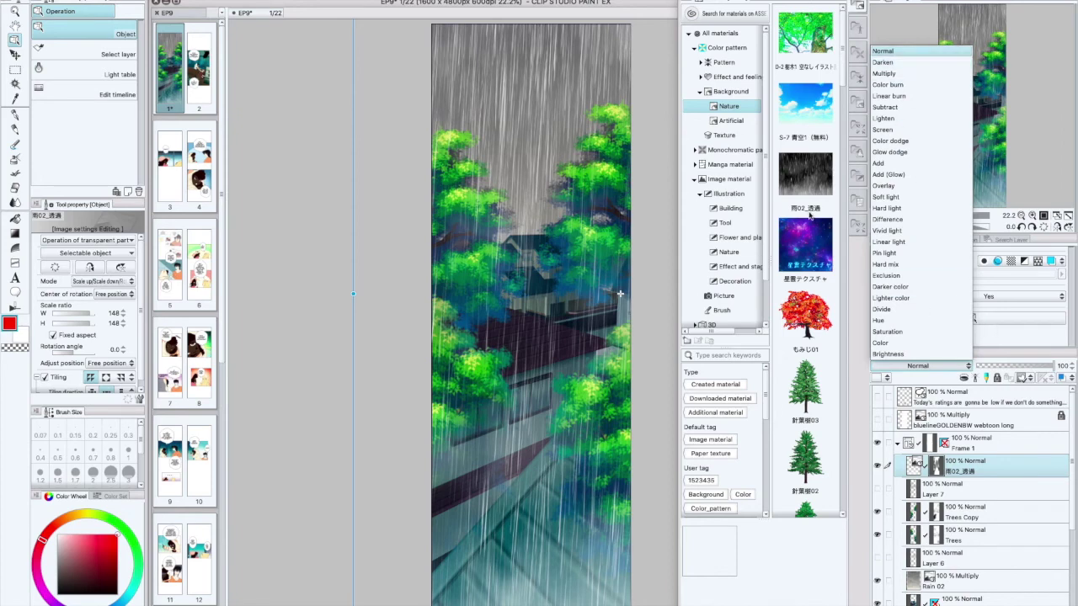
click(811, 215)
drag(808, 211, 530, 223)
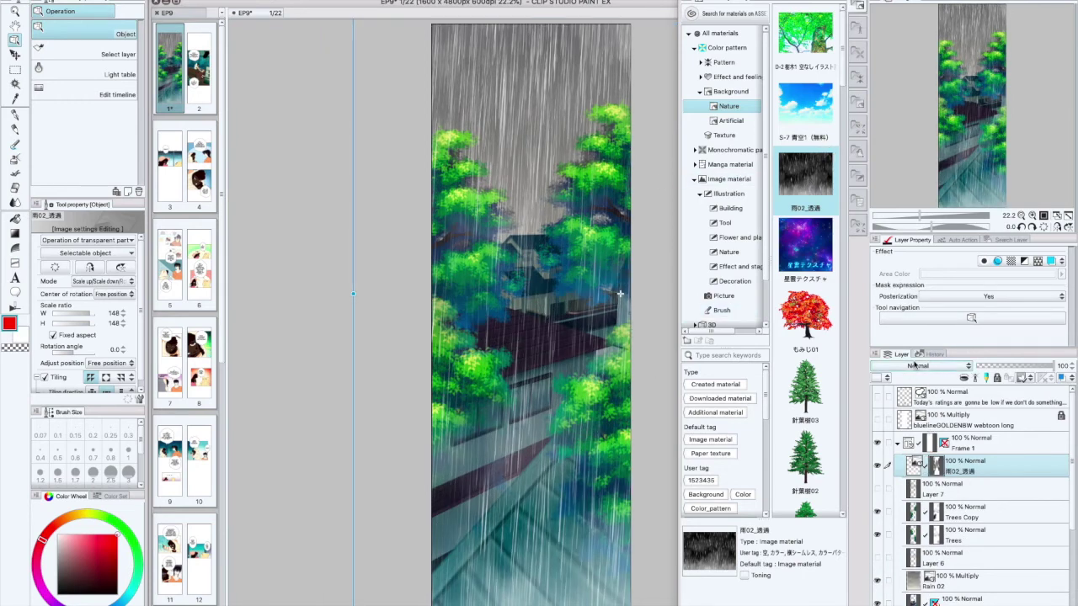
drag(1050, 368, 1036, 368)
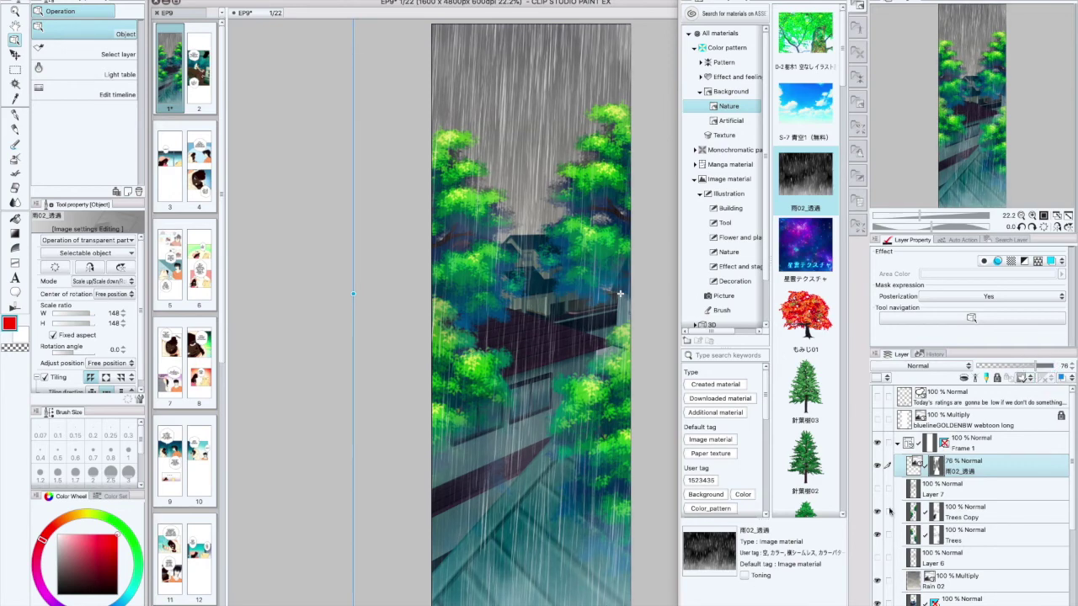
Compare the rain and fog layers, leaving the rain hidden and Layer 7's bluish fog shown.
click(877, 466)
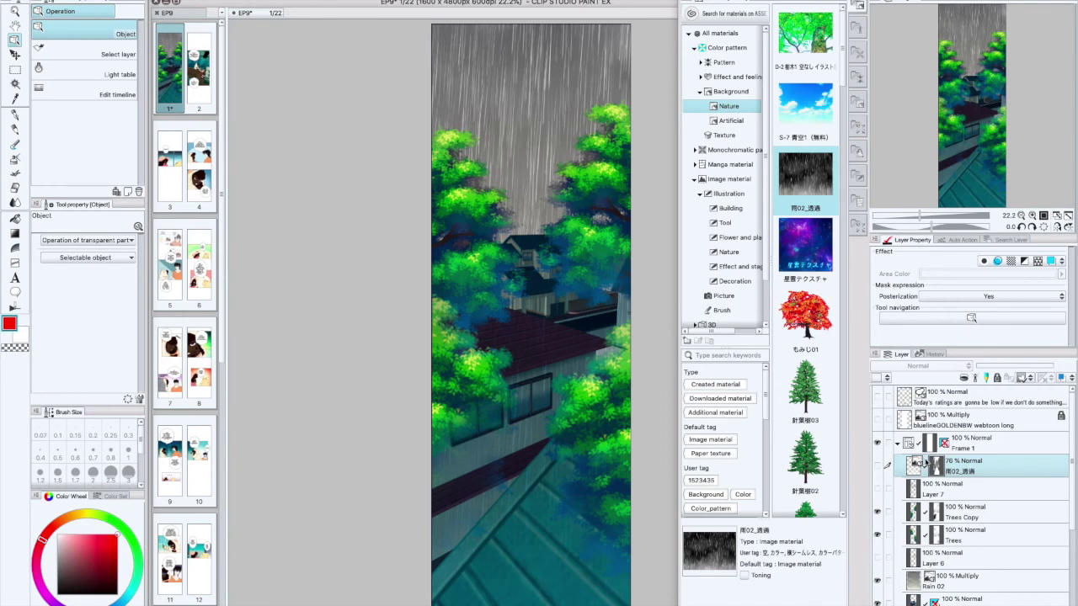
click(878, 467)
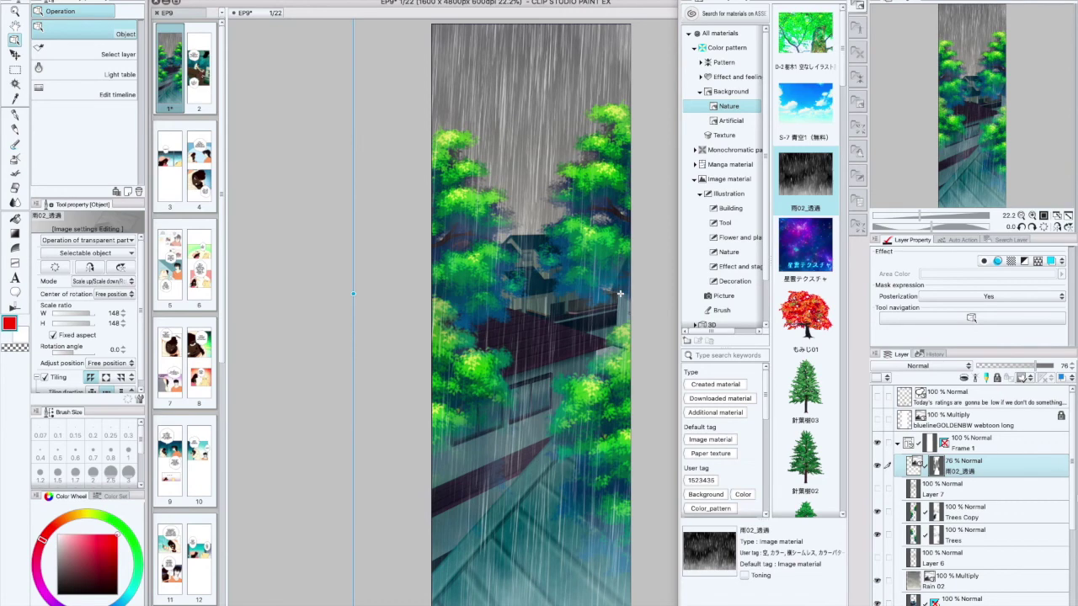
click(878, 489)
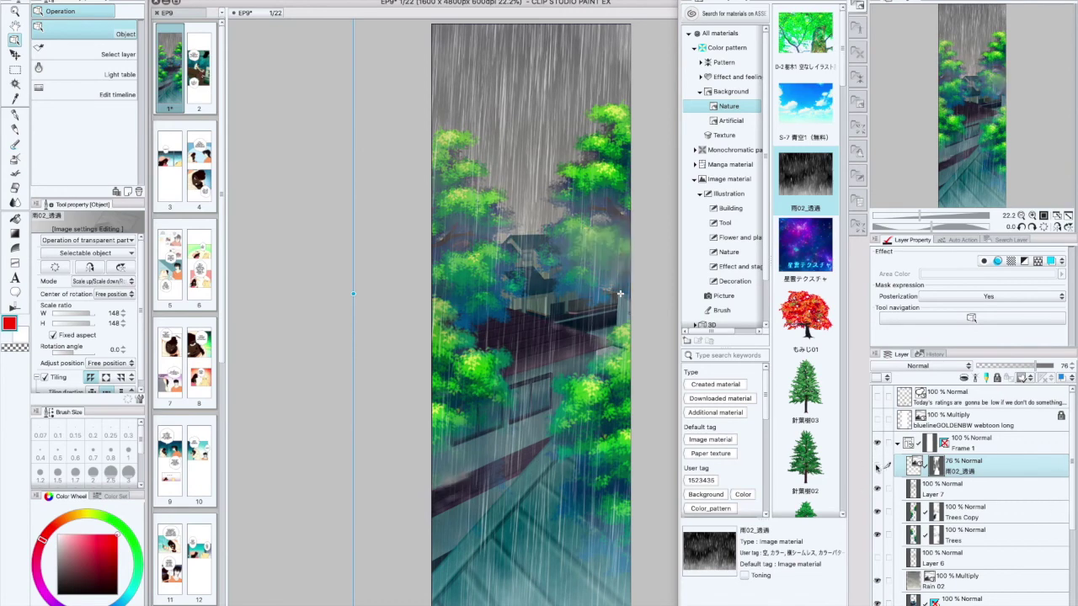
click(878, 467)
click(878, 489)
click(877, 489)
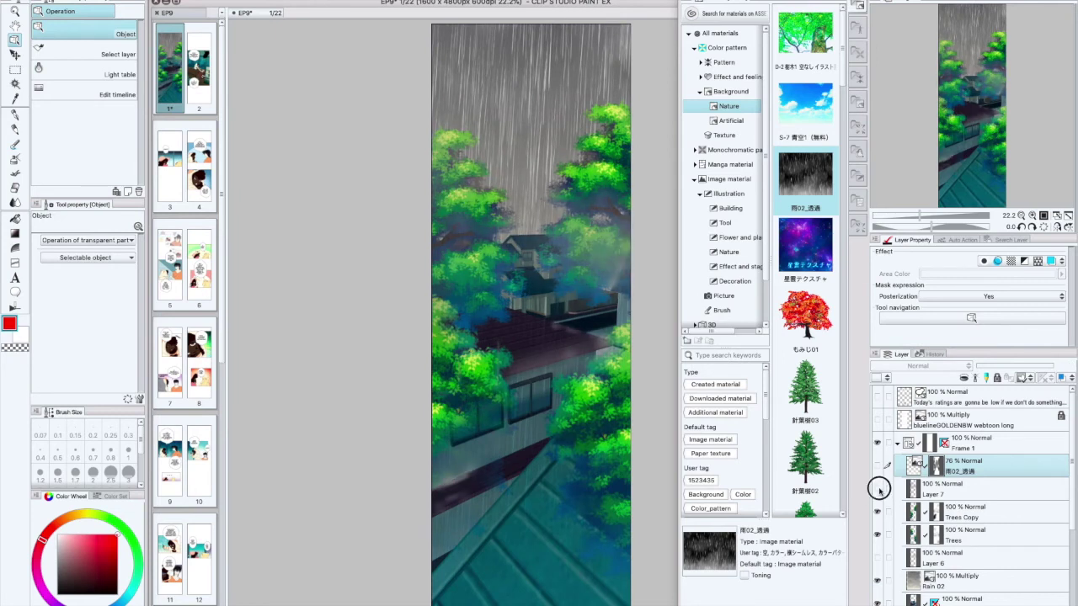
click(878, 489)
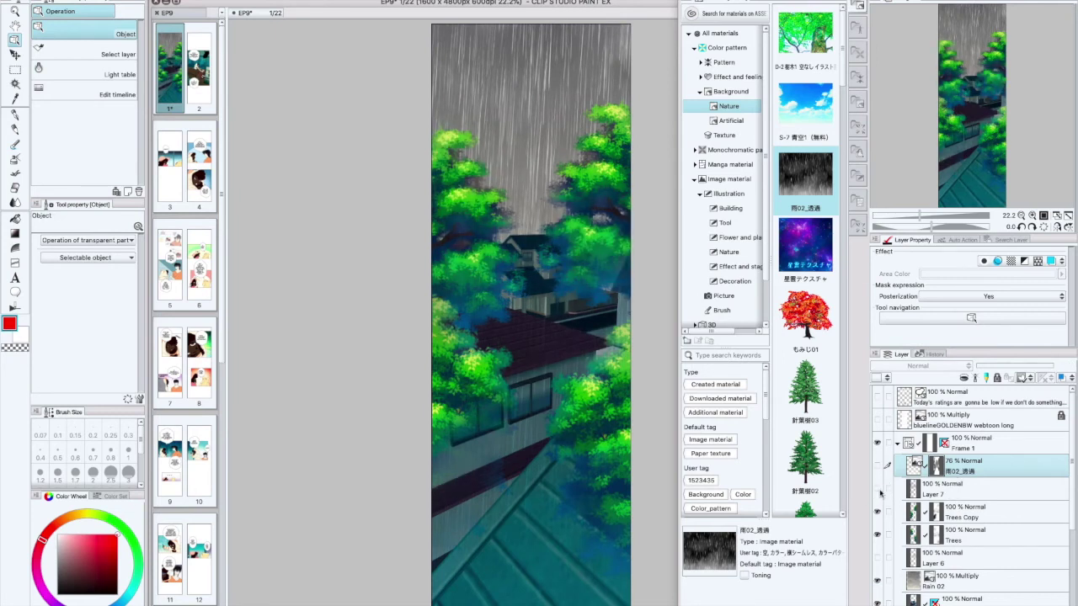
click(954, 491)
click(878, 488)
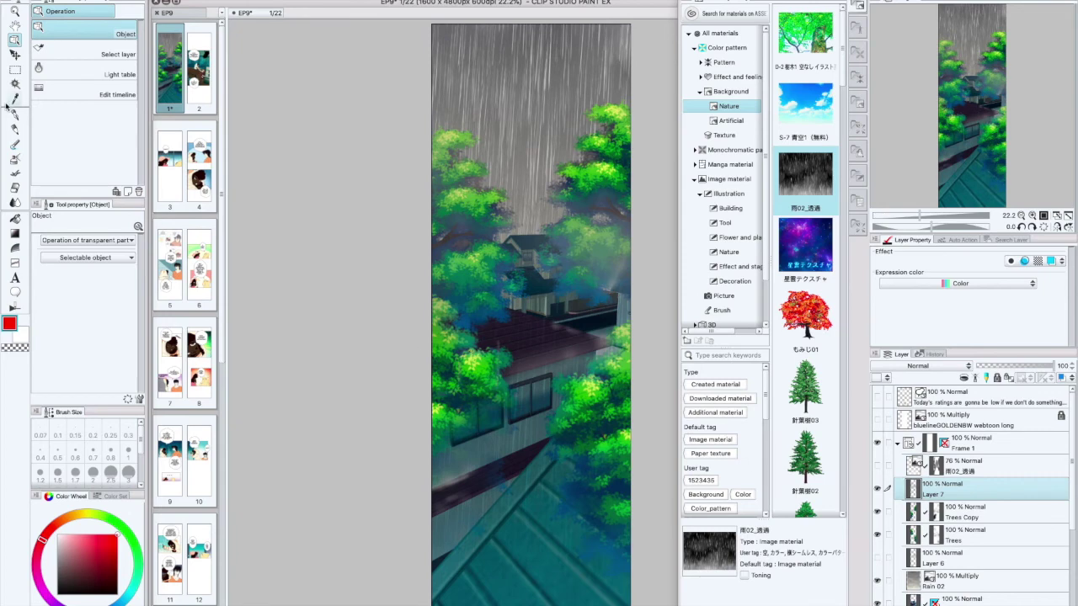
Select the Airbrush Soft sub-tool and turn the 雨02_透過 rain layer back on.
click(15, 159)
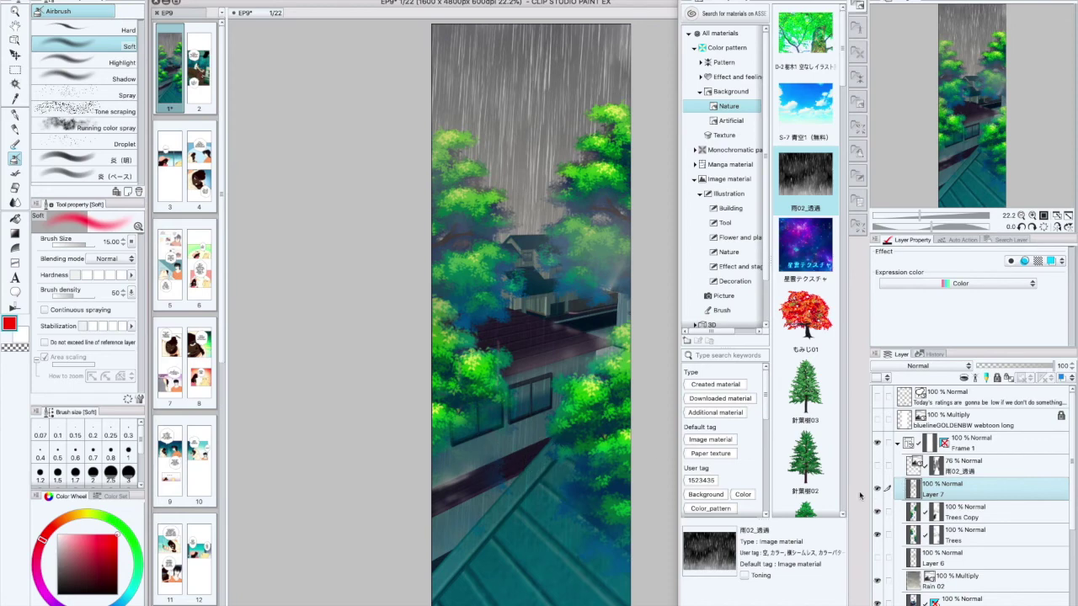
scroll(451, 482, up, 1)
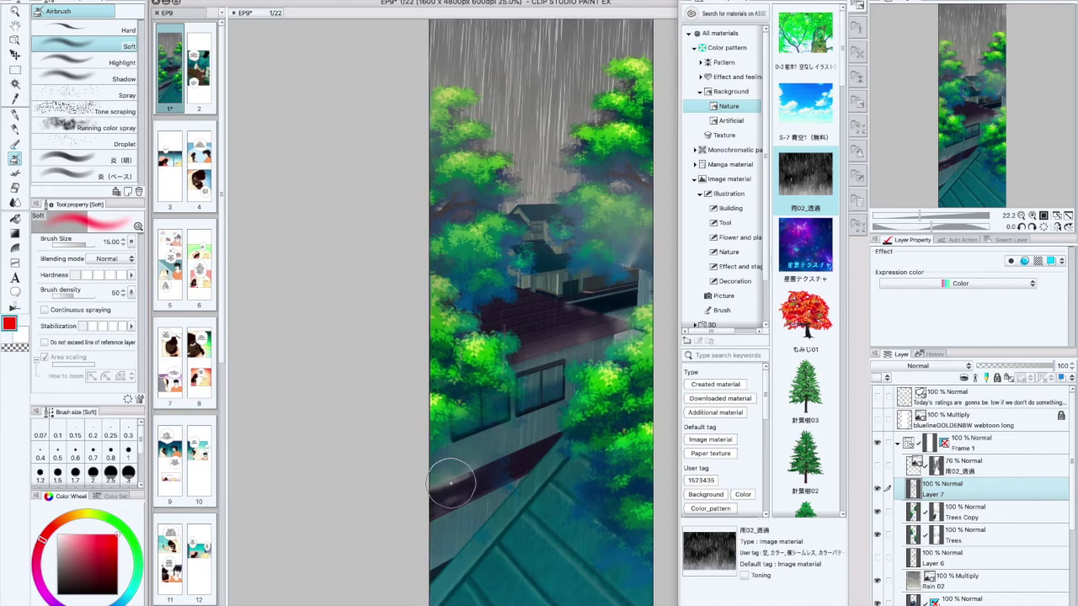
scroll(452, 482, up, 3)
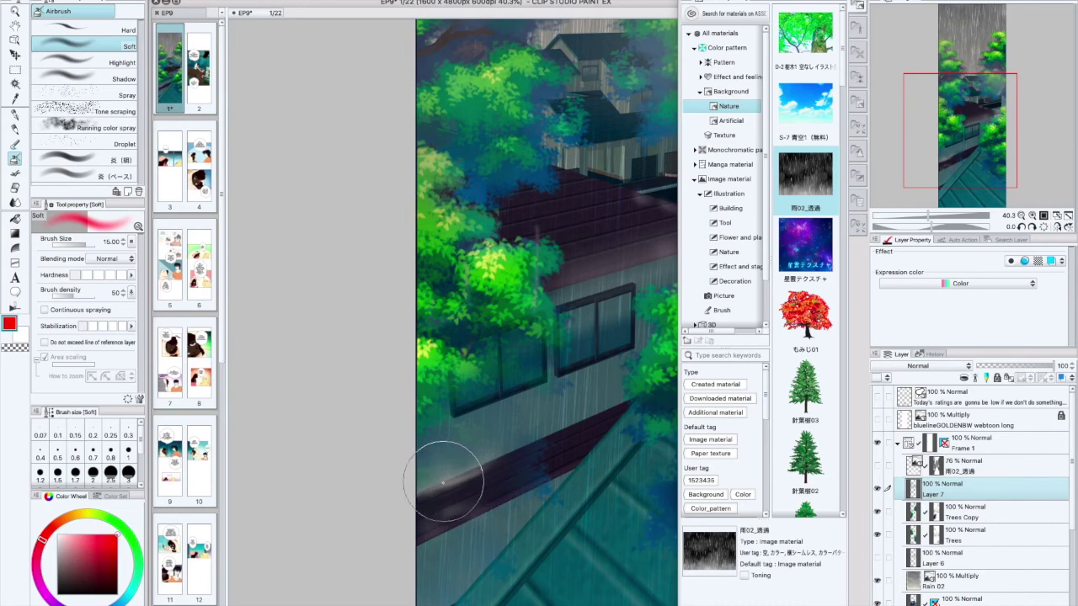
scroll(463, 480, down, 2)
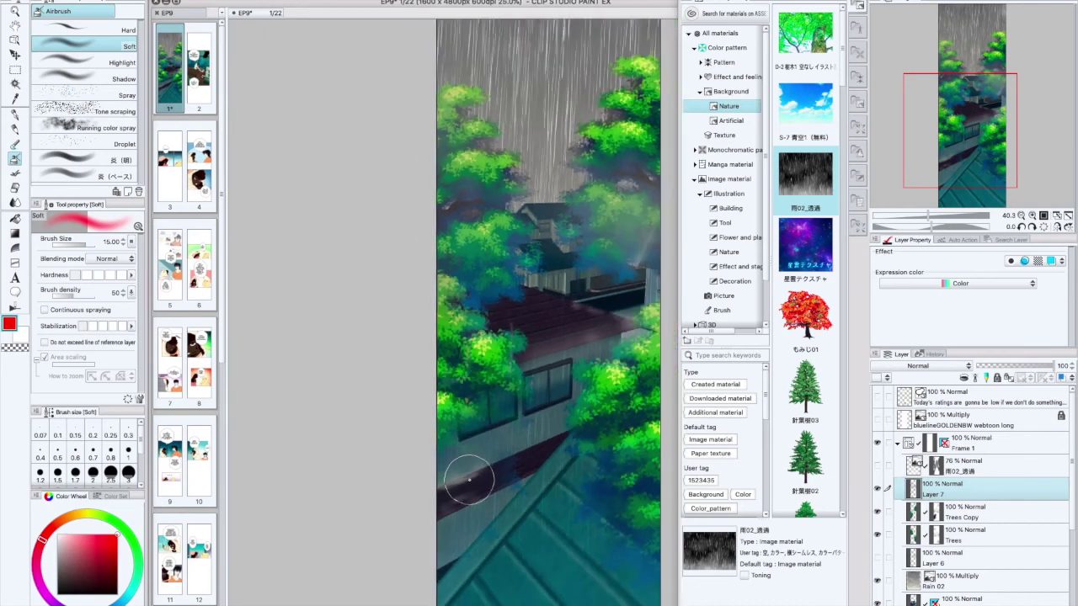
scroll(469, 480, down, 1)
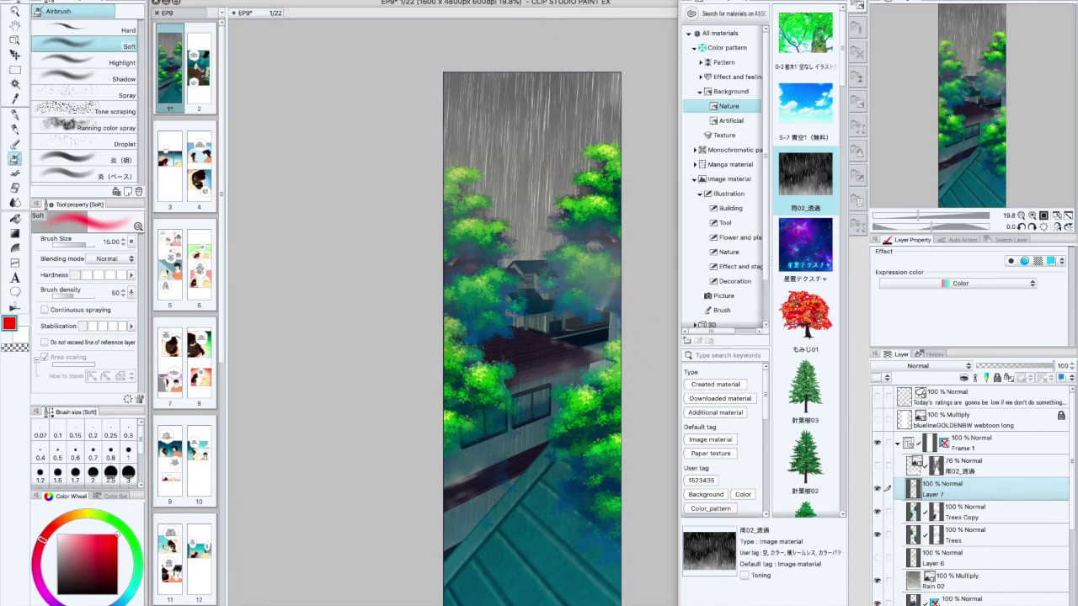
click(877, 467)
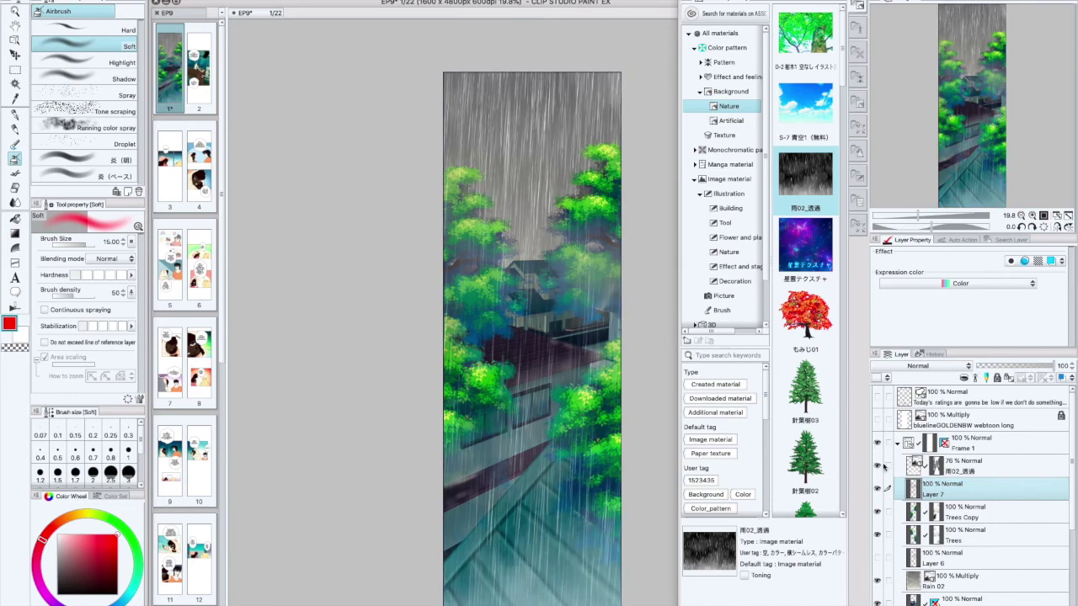
click(1000, 462)
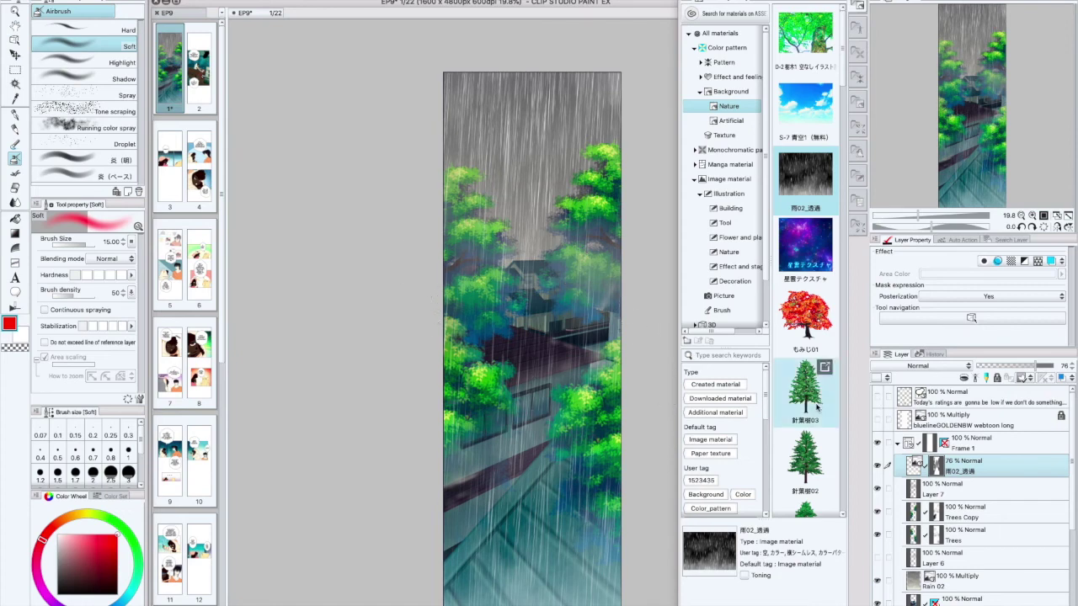
Keep Layer 7's darkening visible and show the speech balloon text layer.
click(878, 488)
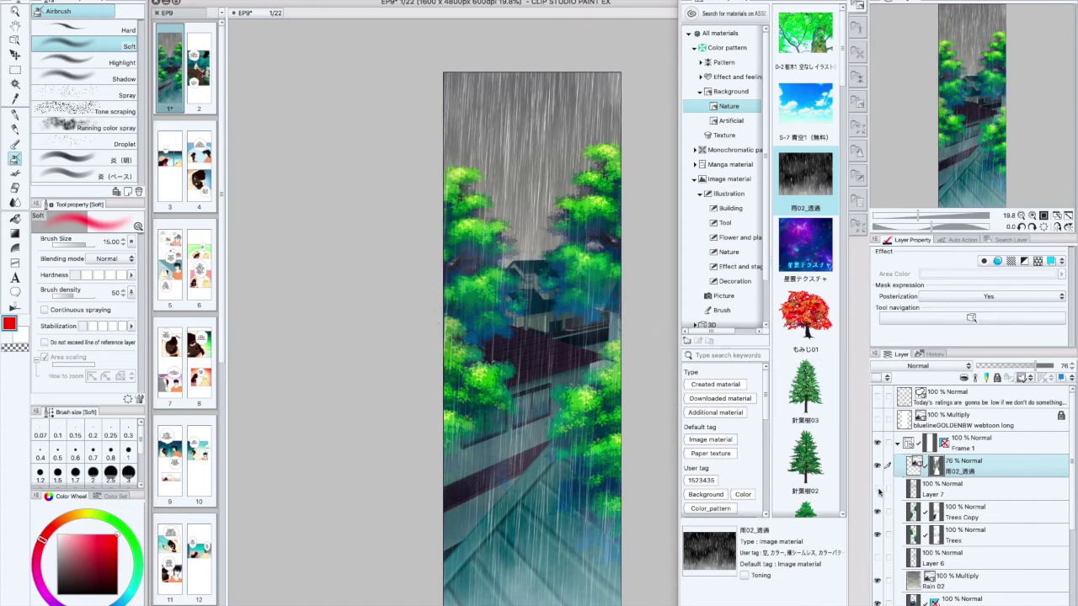
click(878, 488)
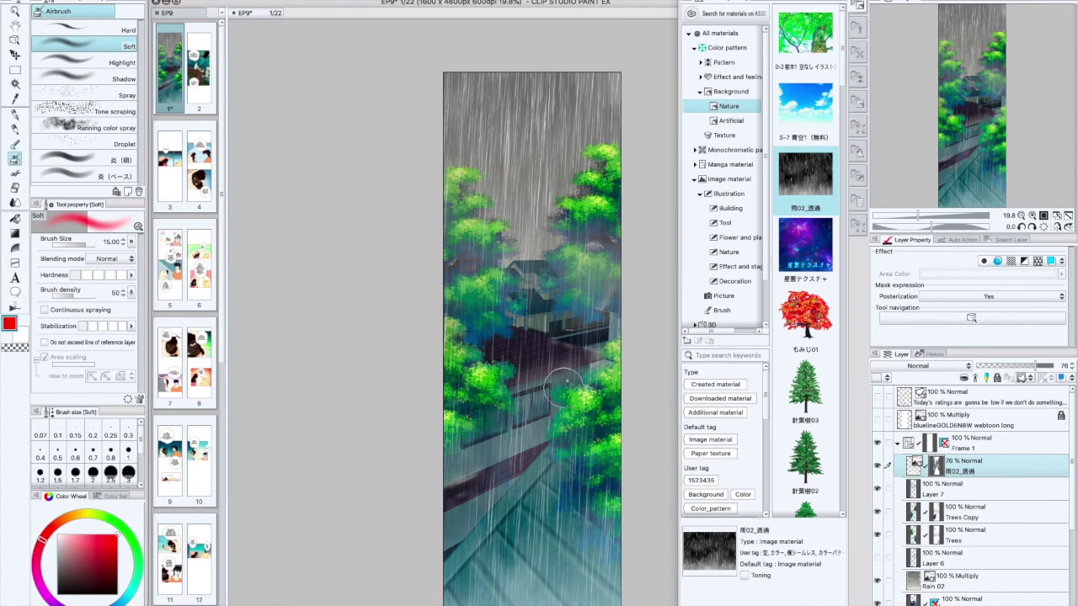
click(877, 489)
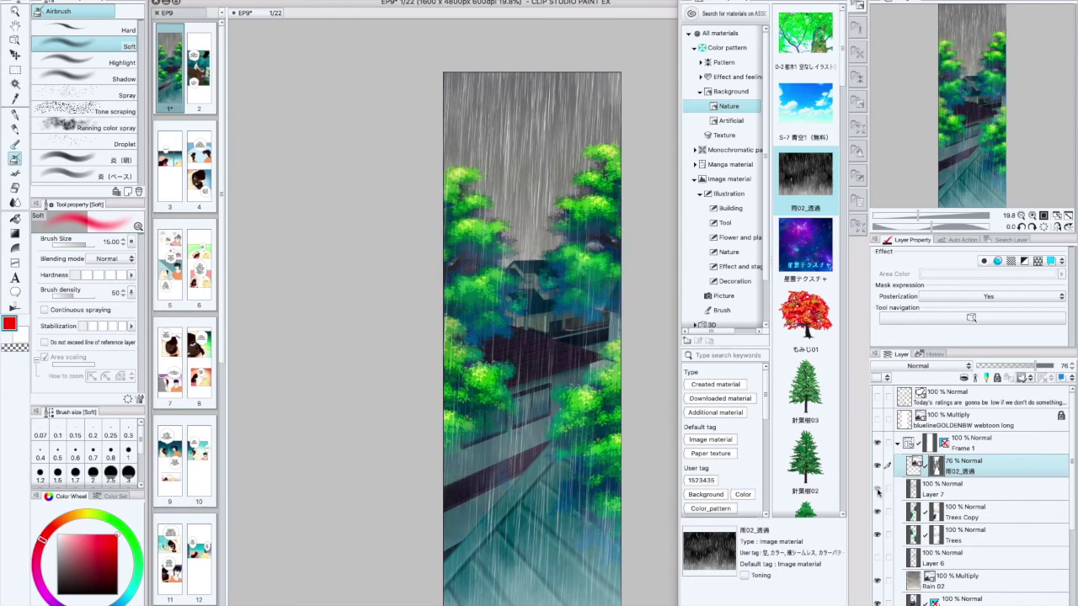
click(877, 488)
click(877, 489)
click(878, 397)
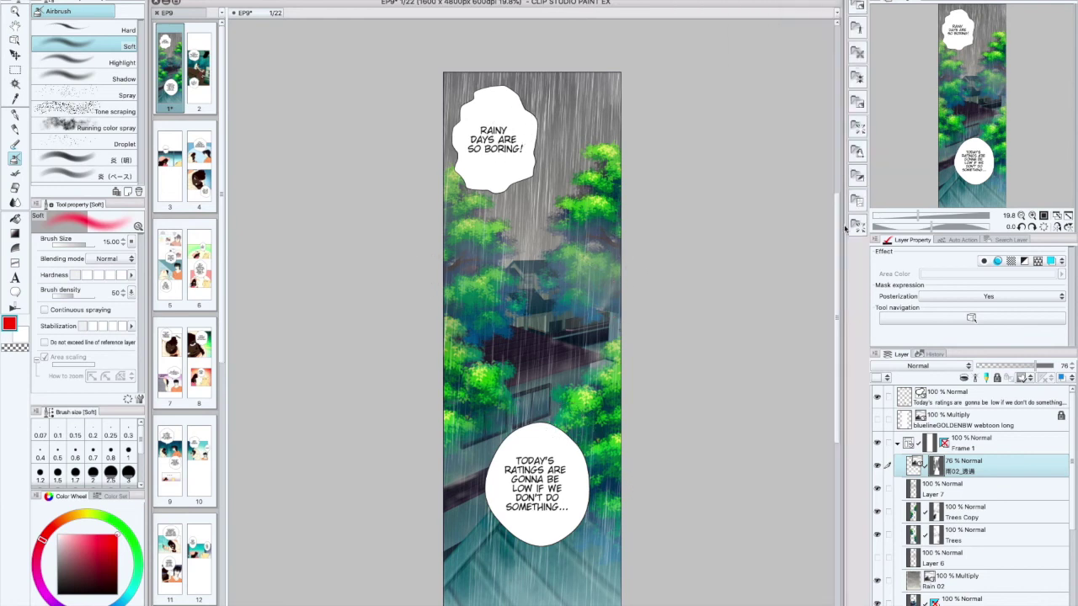
Close the Material palette and scroll to view the 'Rainy days are so boring!' balloon.
drag(838, 242, 838, 264)
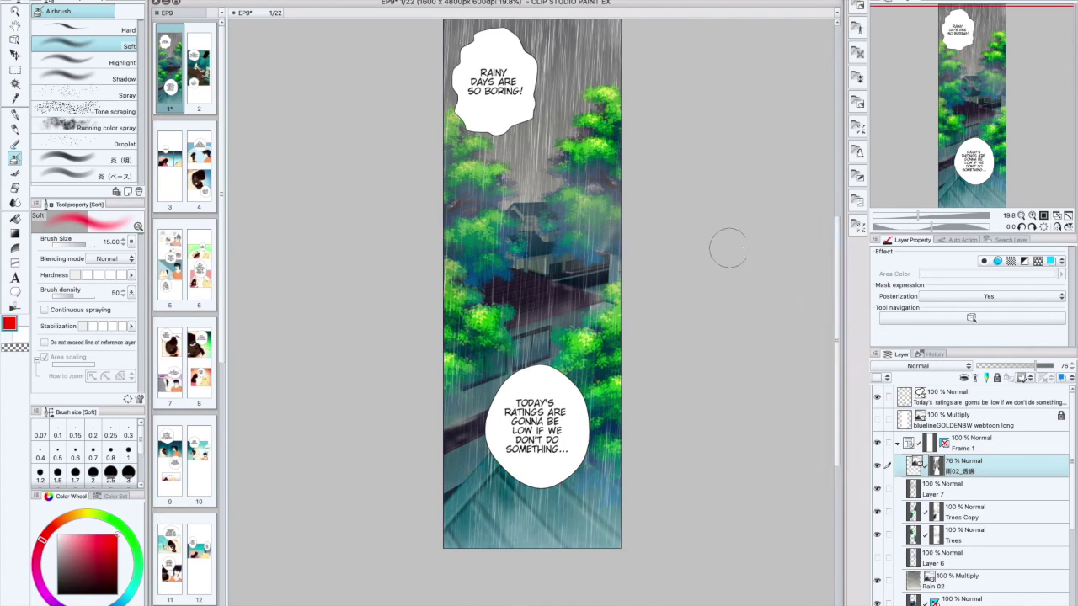
scroll(835, 272, up, 2)
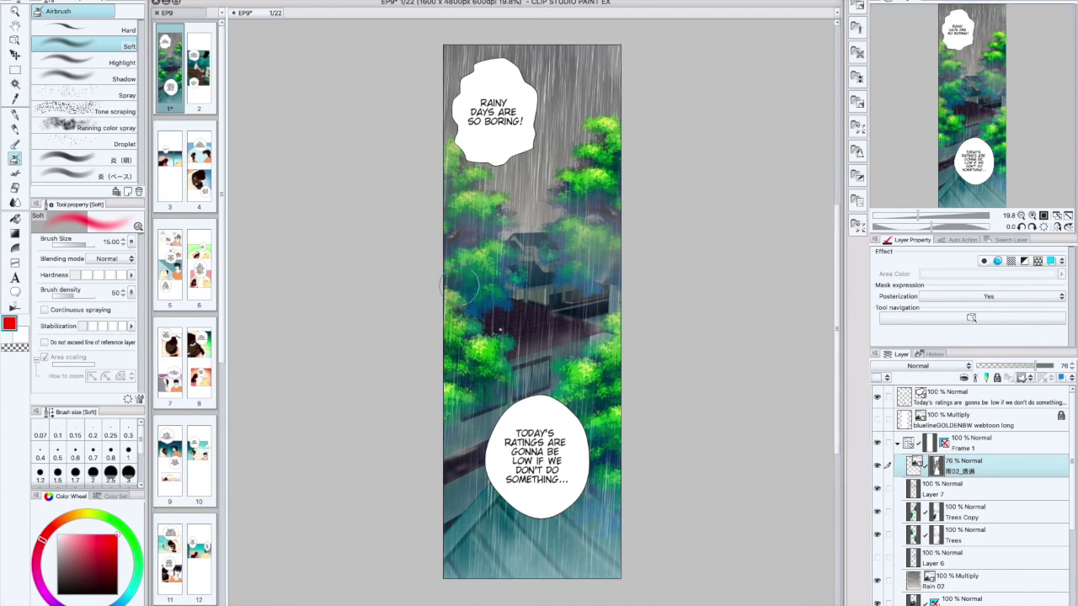